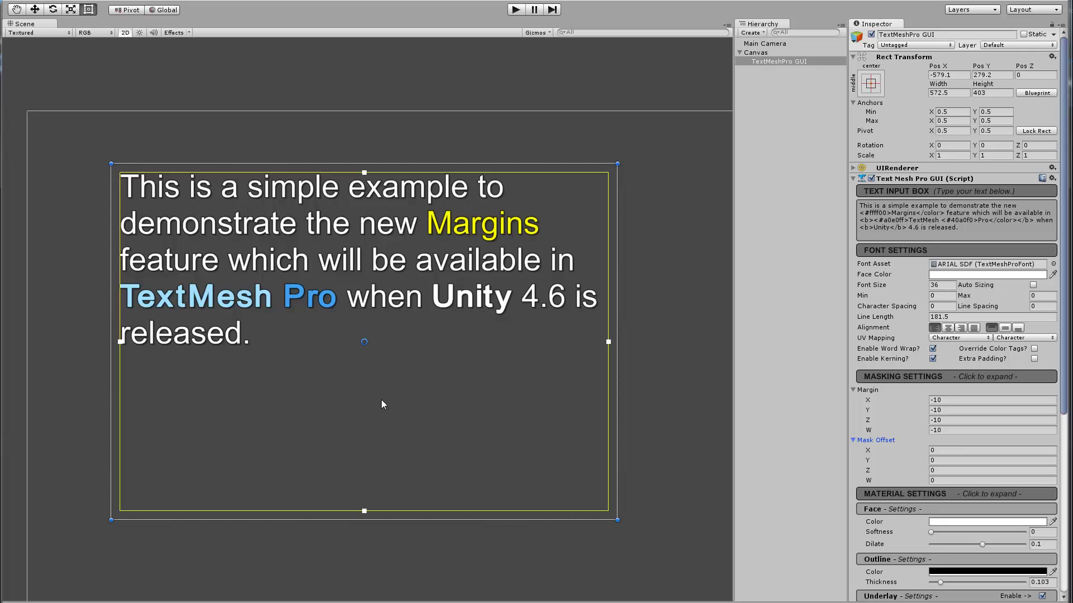
# Drag the TextMeshPro text box right, then back left to X -566.5, Y 268.5.
pyautogui.moveTo(322, 412); pyautogui.dragTo(382, 425)
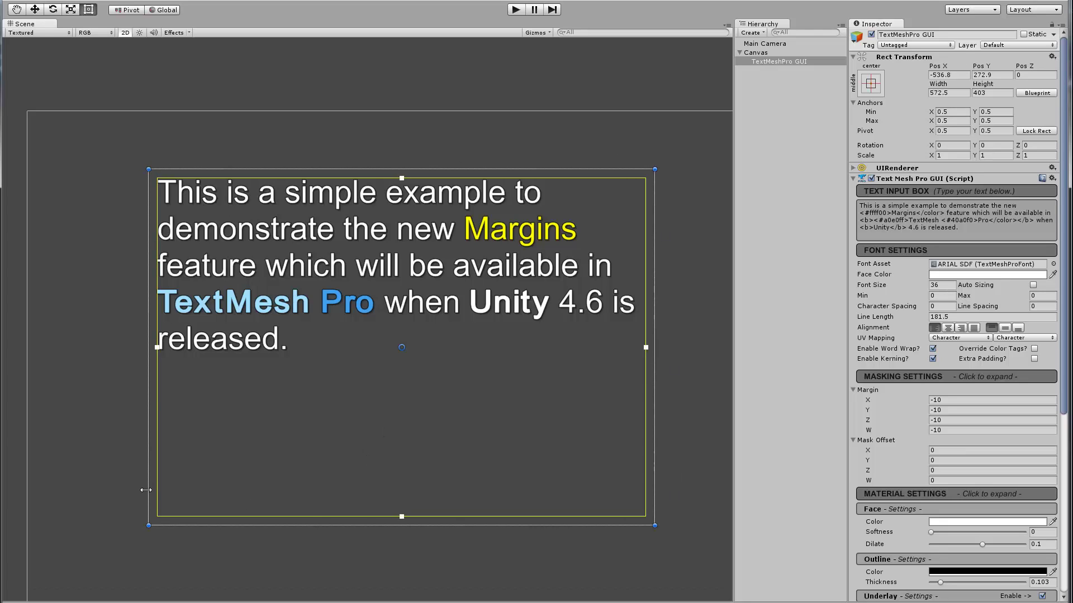
pyautogui.moveTo(396, 426); pyautogui.dragTo(370, 429)
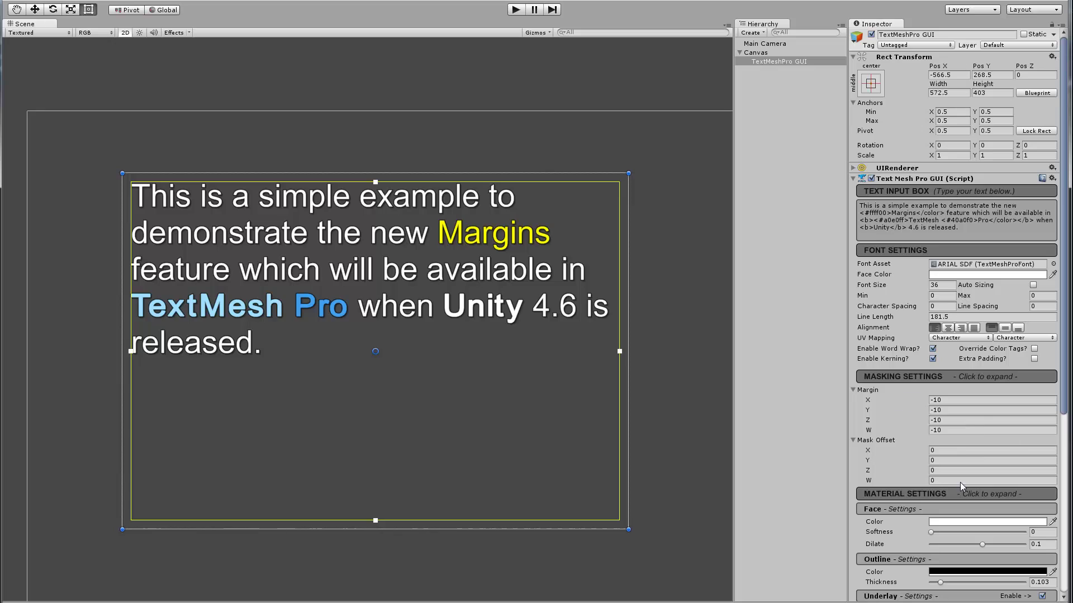
# Set Masking Settings Margin X, Y, Z and W all to 0.
pyautogui.click(948, 399)
pyautogui.click(947, 402)
pyautogui.write('0')
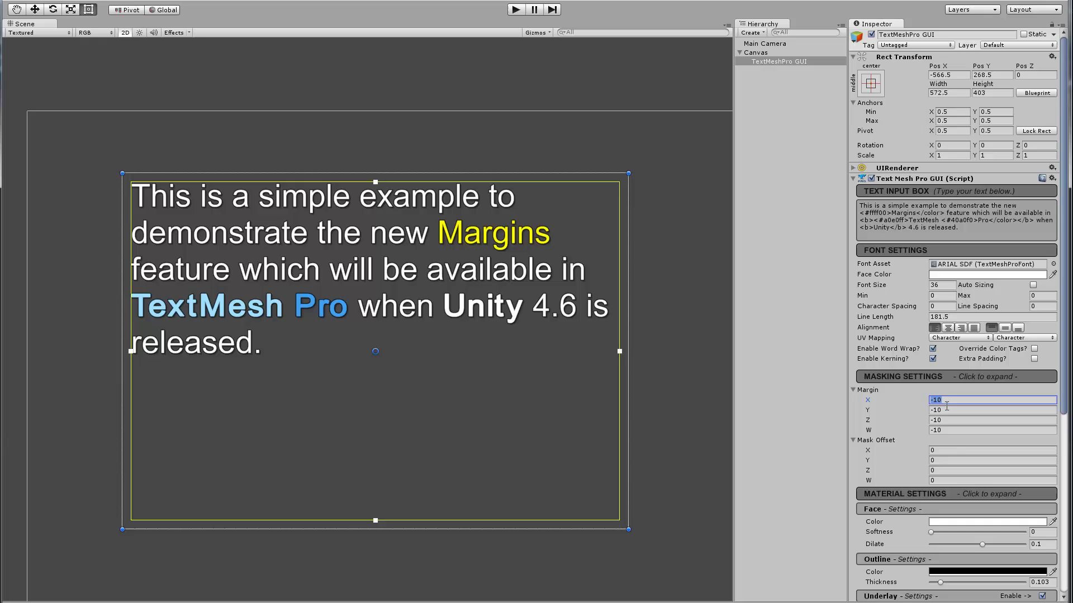
pyautogui.press('Tab')
pyautogui.write('0')
pyautogui.press('Tab')
pyautogui.write('0')
pyautogui.press('Tab')
pyautogui.write('0')
pyautogui.press('Tab')
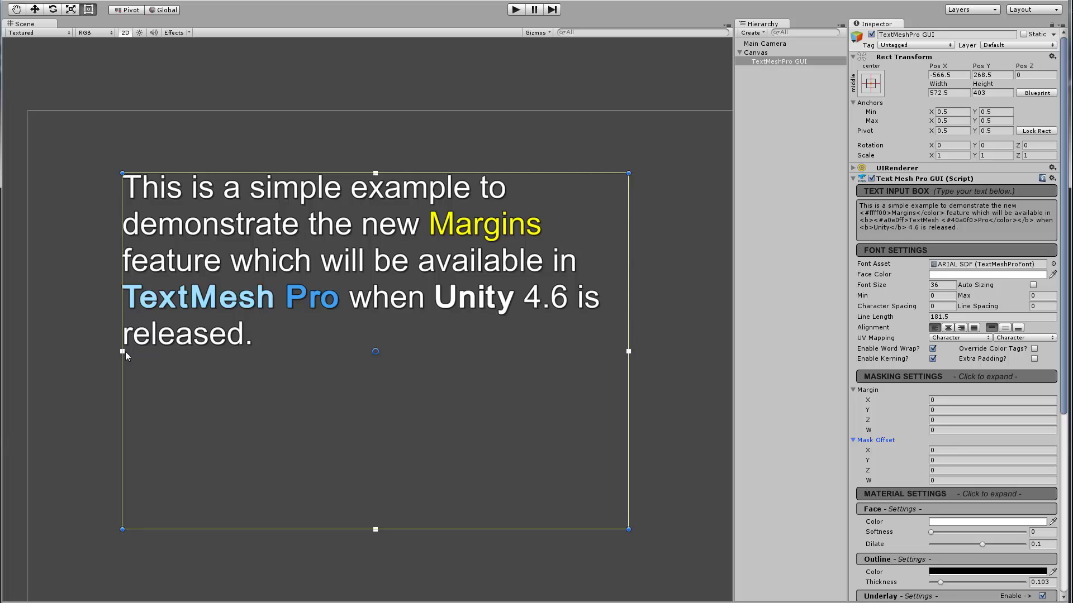
# Drag the box's left edge to narrow it to width 539, then select the sample text.
pyautogui.moveTo(121, 388); pyautogui.dragTo(150, 436)
pyautogui.moveTo(278, 393); pyautogui.dragTo(374, 457, button='middle')
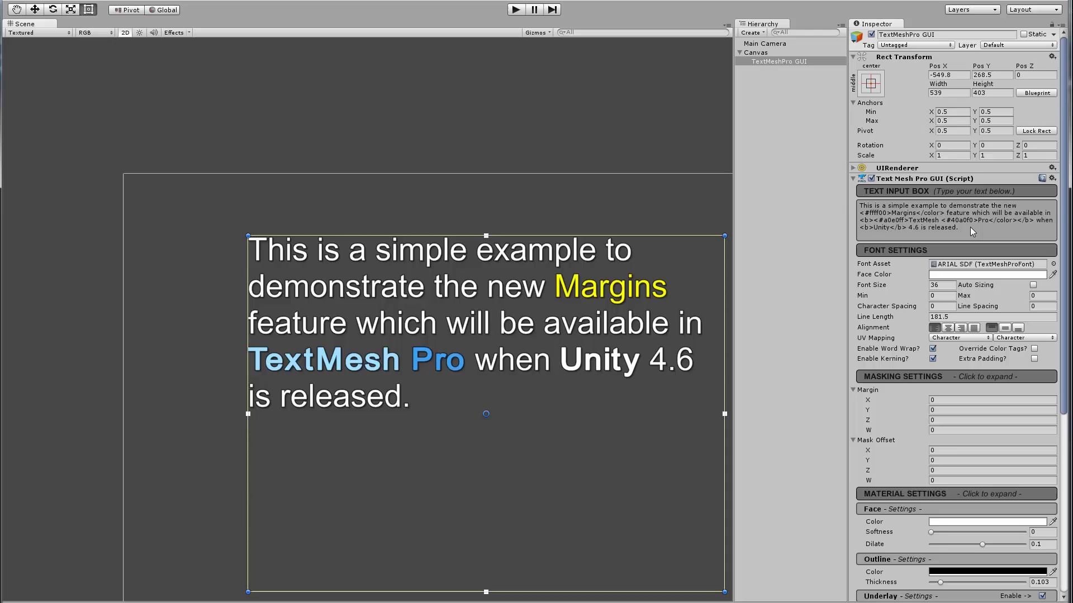
pyautogui.moveTo(968, 227); pyautogui.dragTo(861, 206)
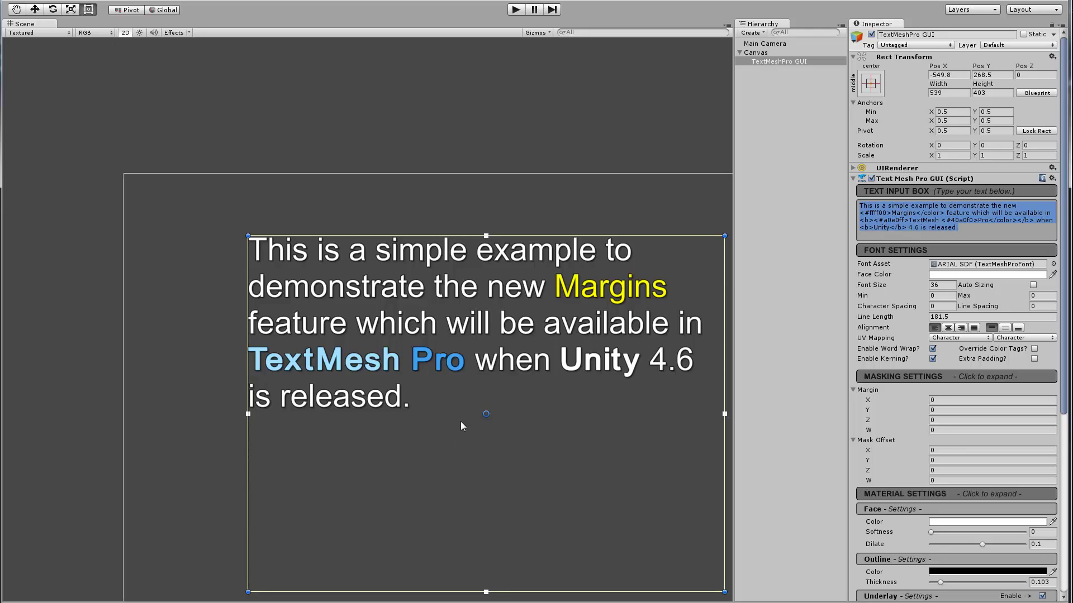
# Replace the sample paragraph with 'i' and 'j' on separate lines and zoom in on them.
pyautogui.press('BackSpace')
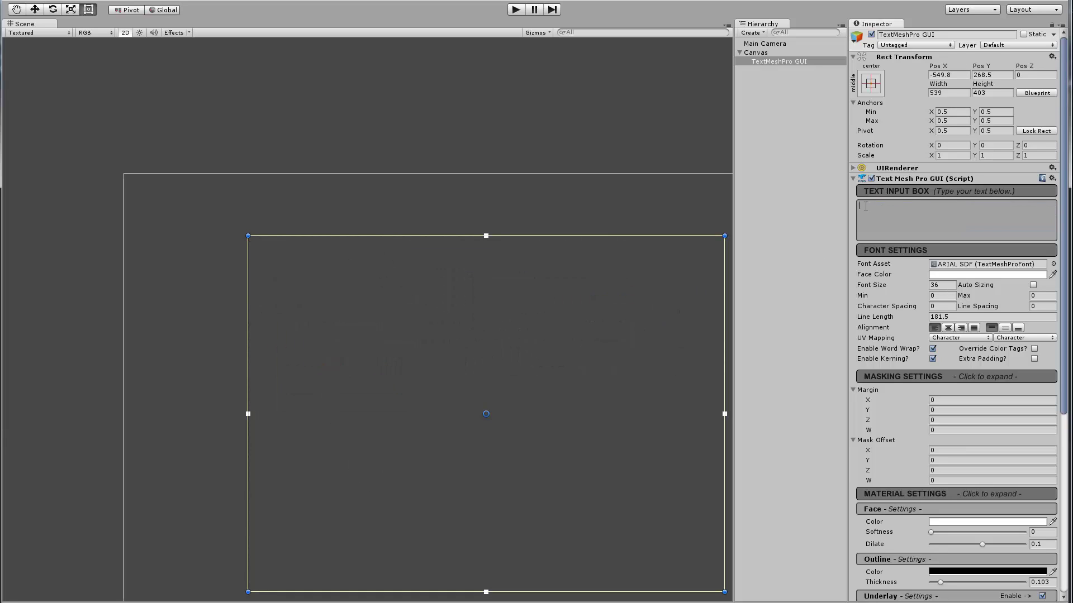
pyautogui.write('i ')
pyautogui.write('j')
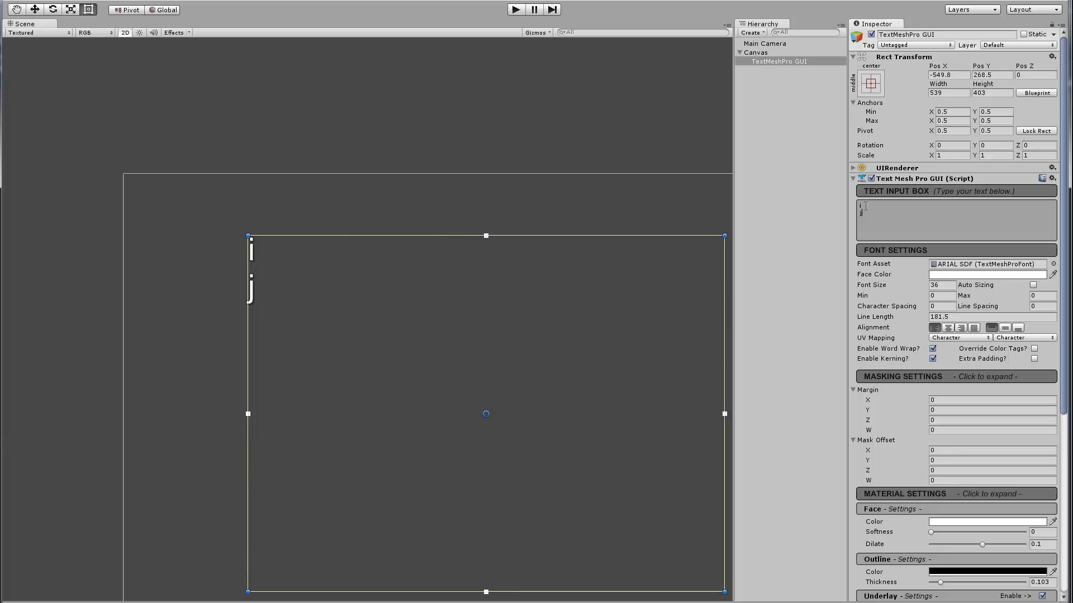
pyautogui.moveTo(286, 327); pyautogui.dragTo(391, 356, button='middle')
pyautogui.scroll(10, 370, 380)
pyautogui.scroll(2, 389, 361)
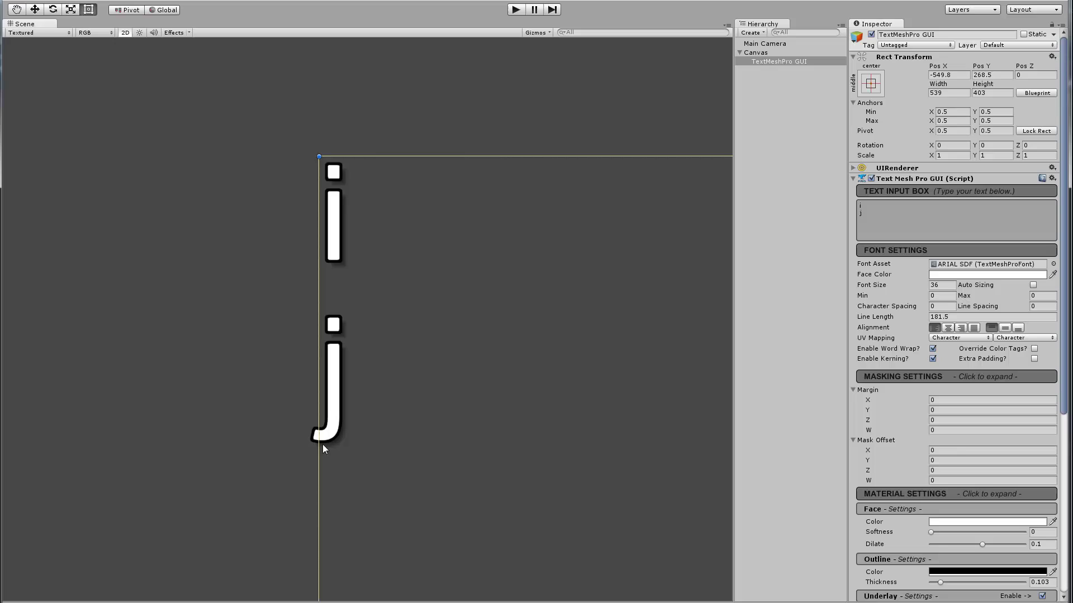
pyautogui.moveTo(418, 422); pyautogui.dragTo(384, 388, button='middle')
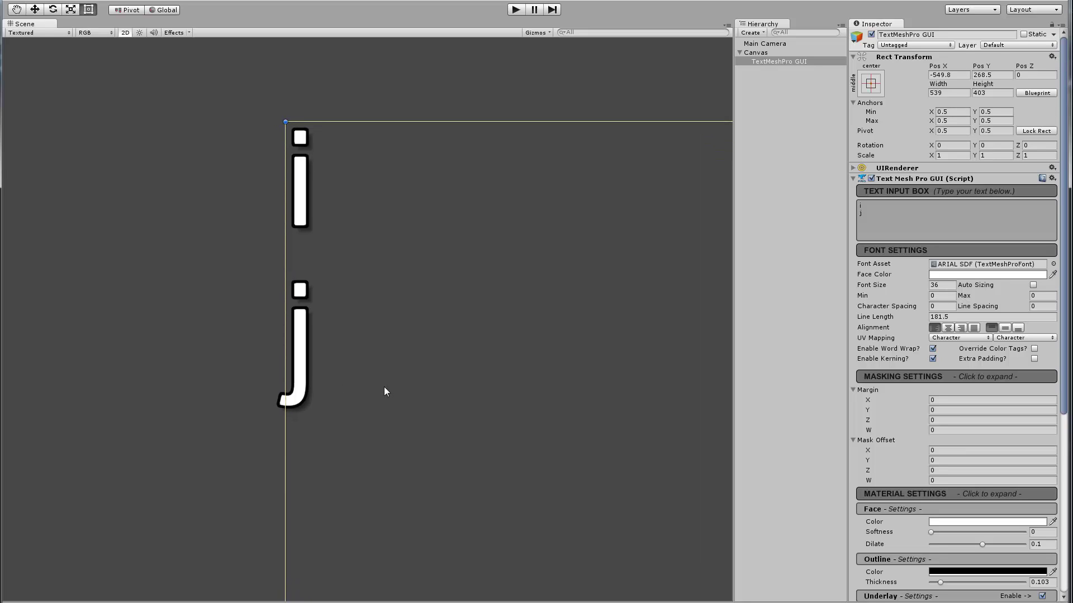
pyautogui.scroll(-4, 383, 392)
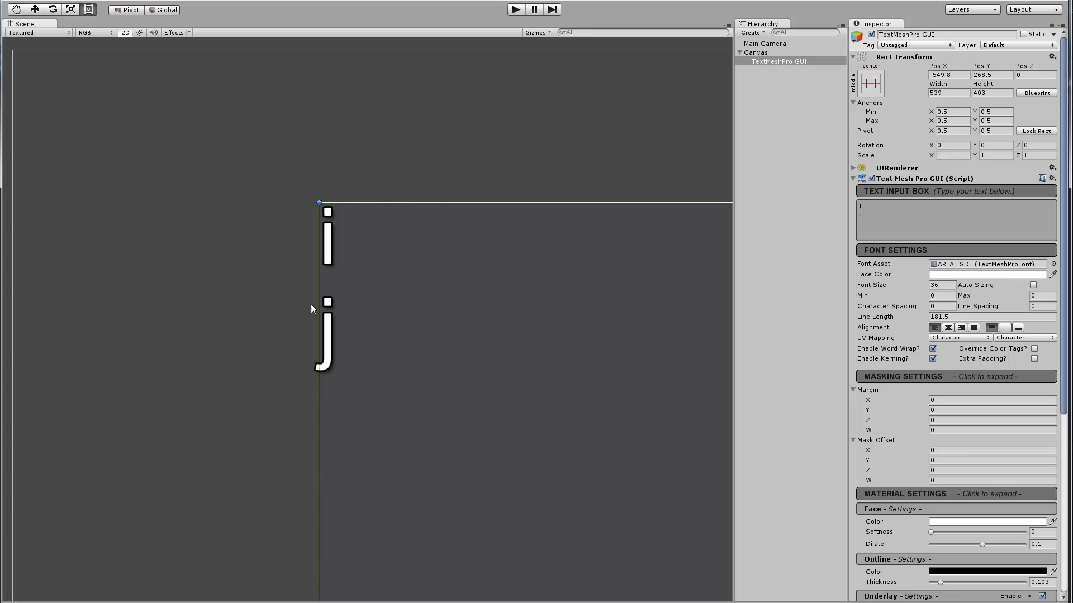
pyautogui.scroll(3, 380, 405)
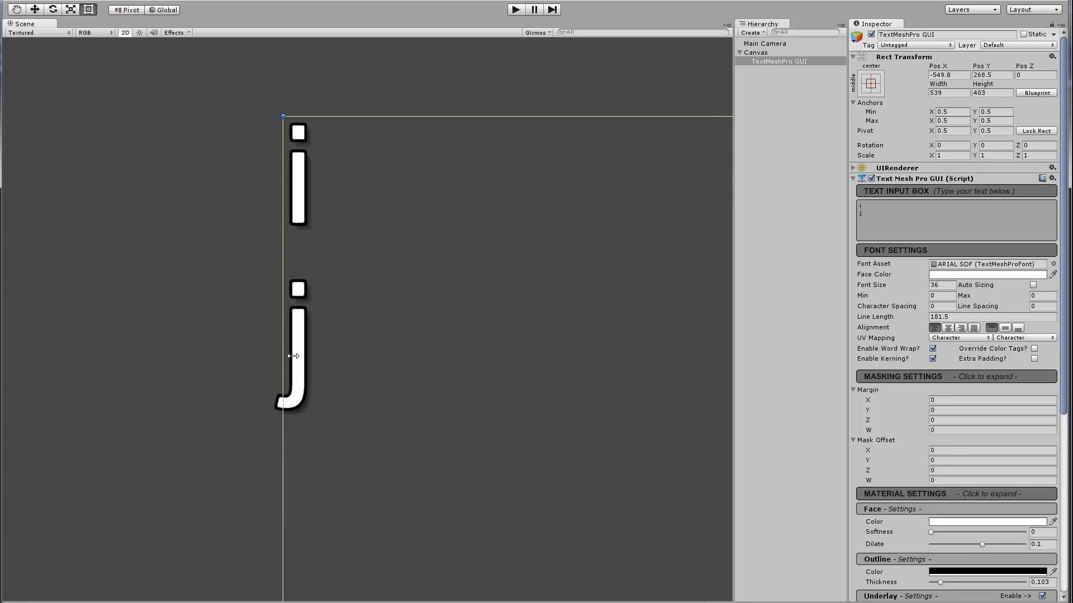
pyautogui.scroll(-3, 478, 344)
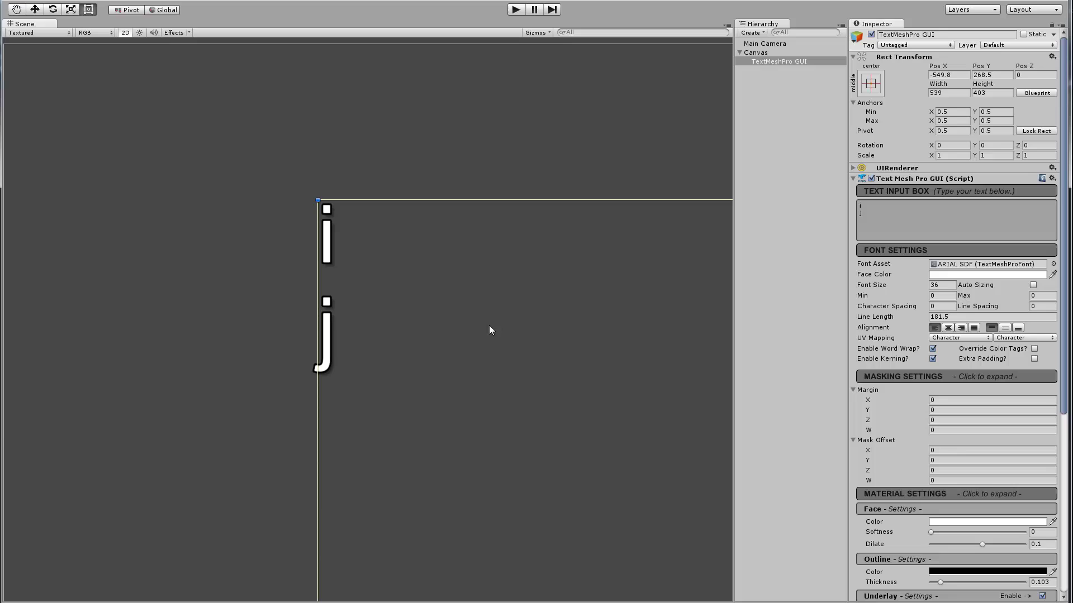
pyautogui.scroll(-3, 496, 405)
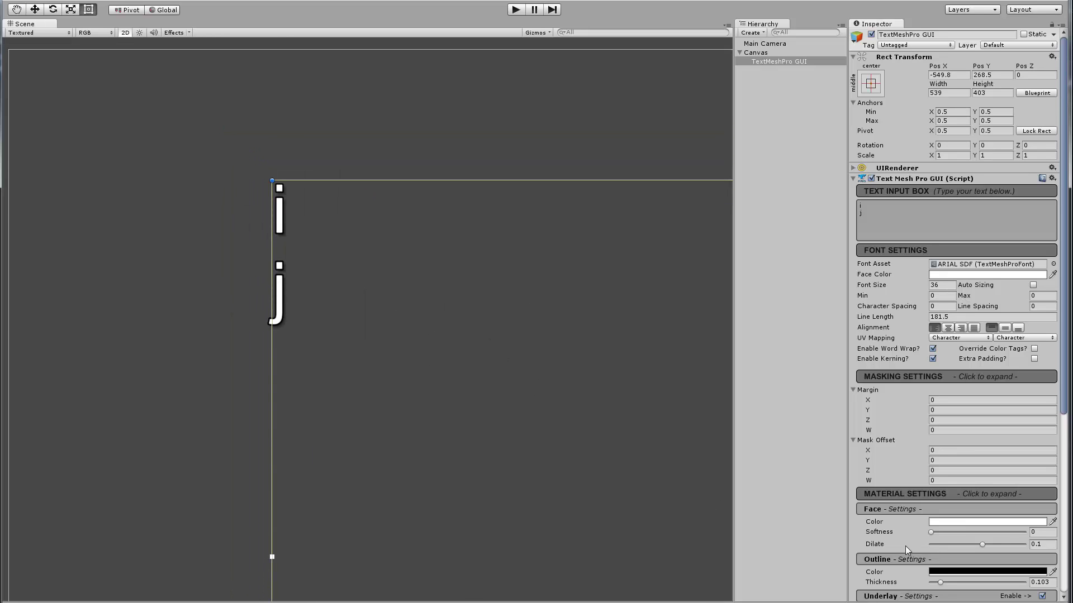
pyautogui.scroll(-5, 905, 546)
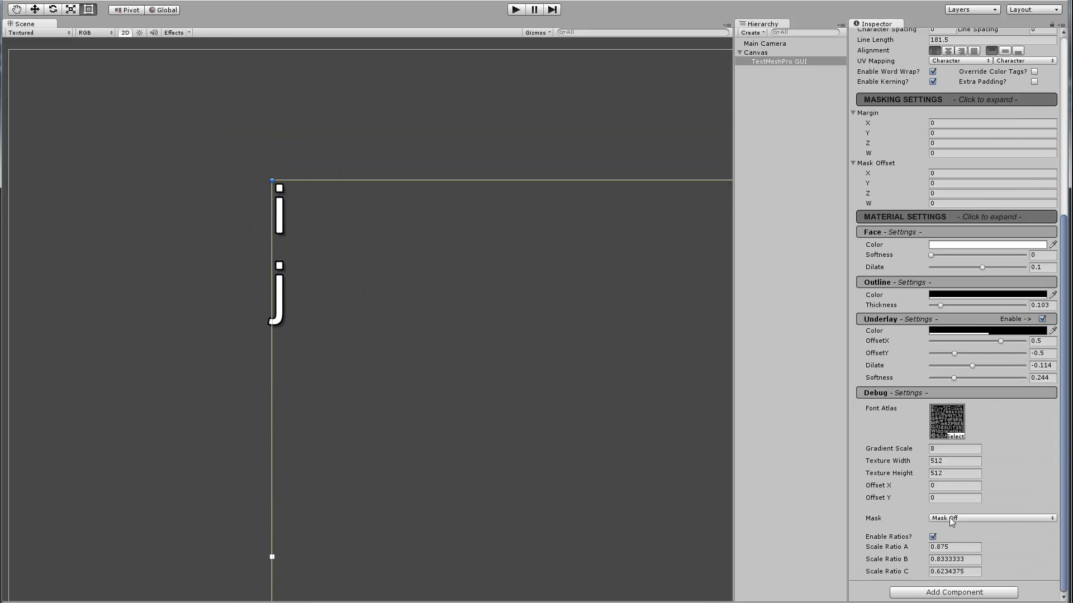
pyautogui.click(952, 520)
pyautogui.click(955, 561)
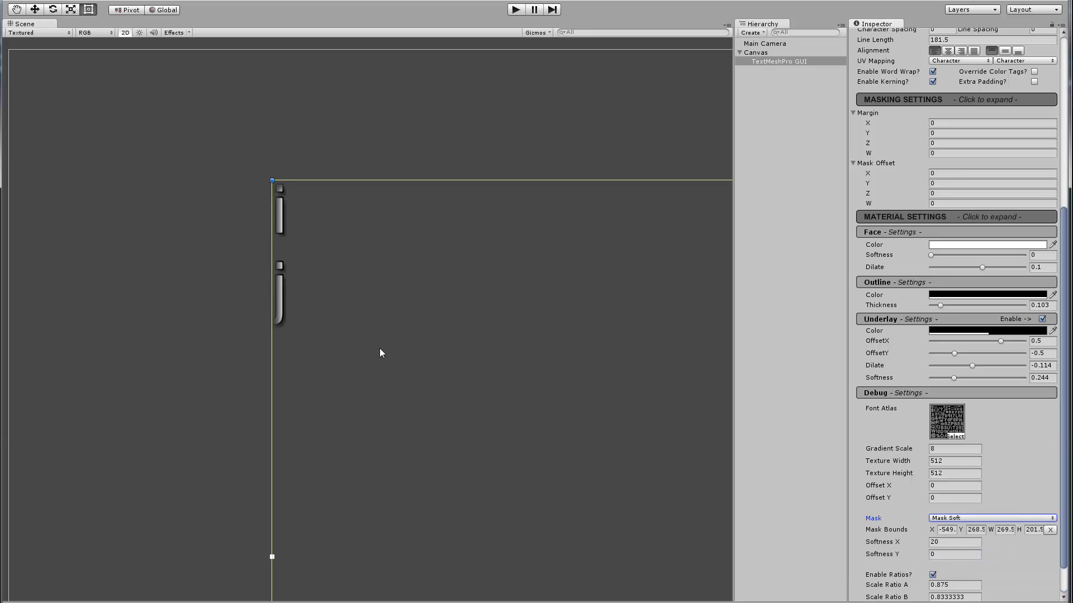
pyautogui.scroll(8, 407, 409)
pyautogui.moveTo(360, 357); pyautogui.dragTo(490, 342, button='middle')
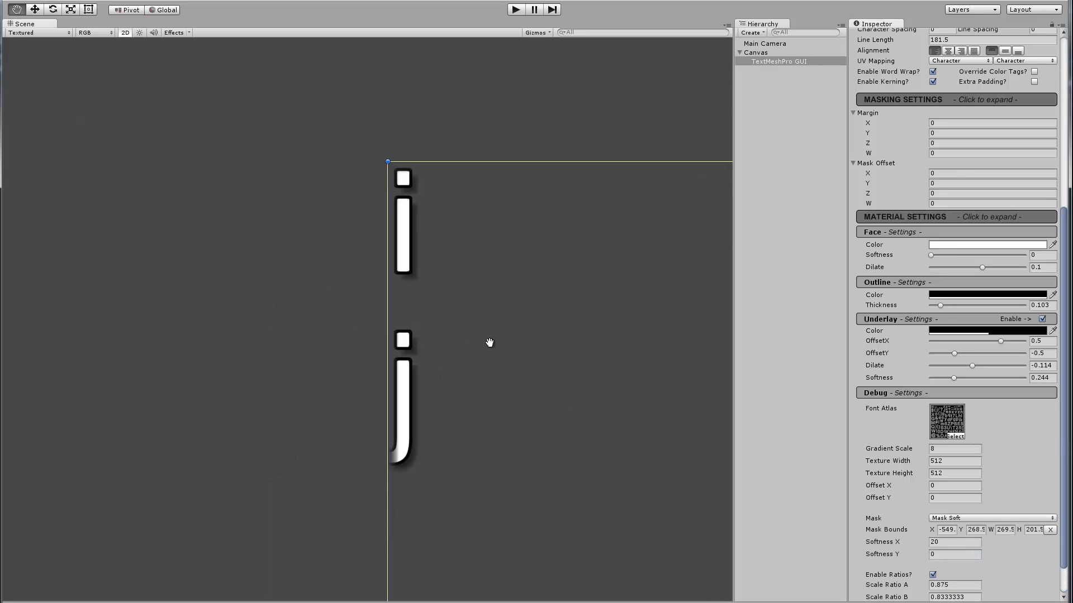
pyautogui.press('t')
pyautogui.scroll(2, 492, 414)
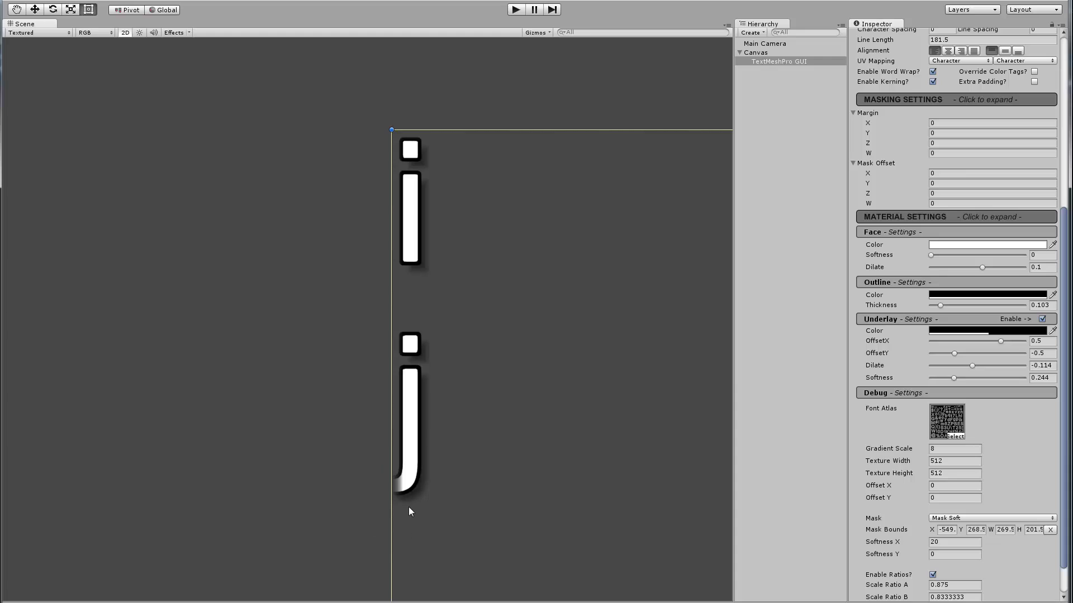
pyautogui.click(947, 518)
pyautogui.click(953, 537)
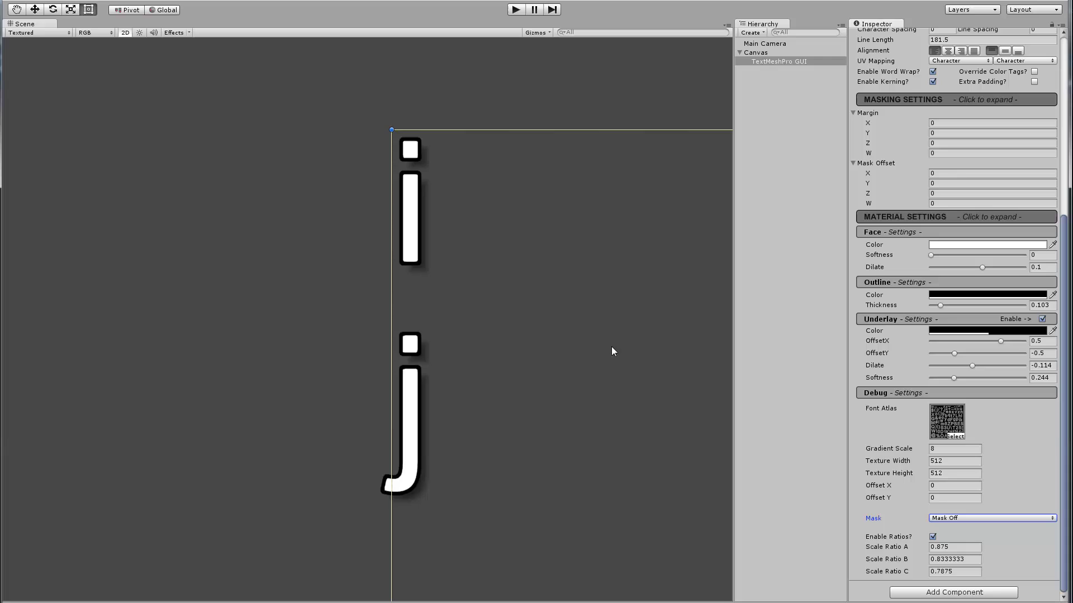
pyautogui.moveTo(611, 347); pyautogui.dragTo(556, 354, button='middle')
pyautogui.scroll(-2, 553, 335)
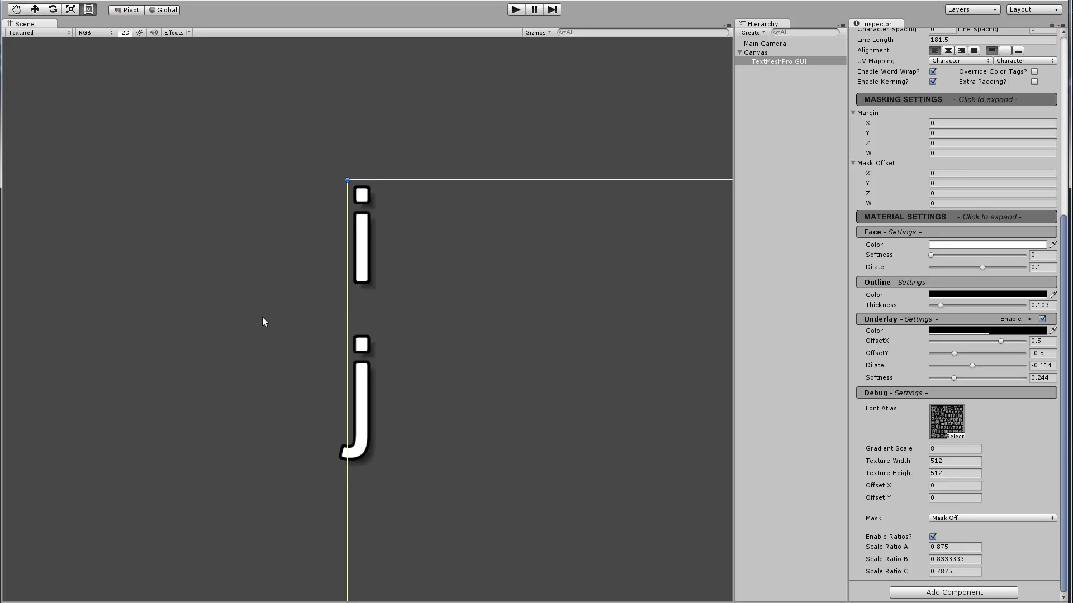
pyautogui.scroll(-2, 263, 318)
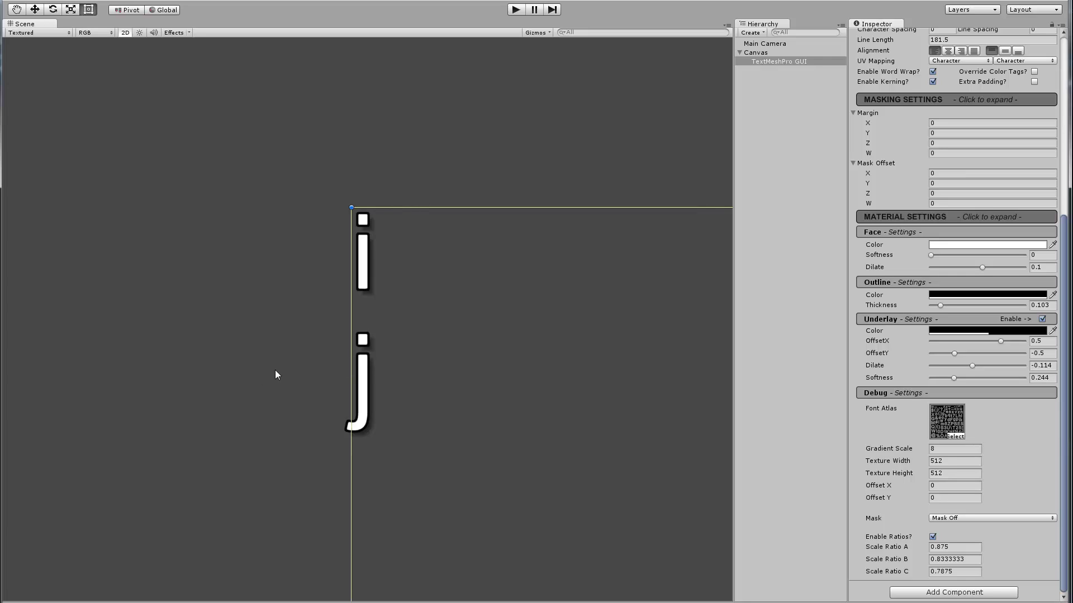
pyautogui.moveTo(444, 428); pyautogui.dragTo(347, 361, button='middle')
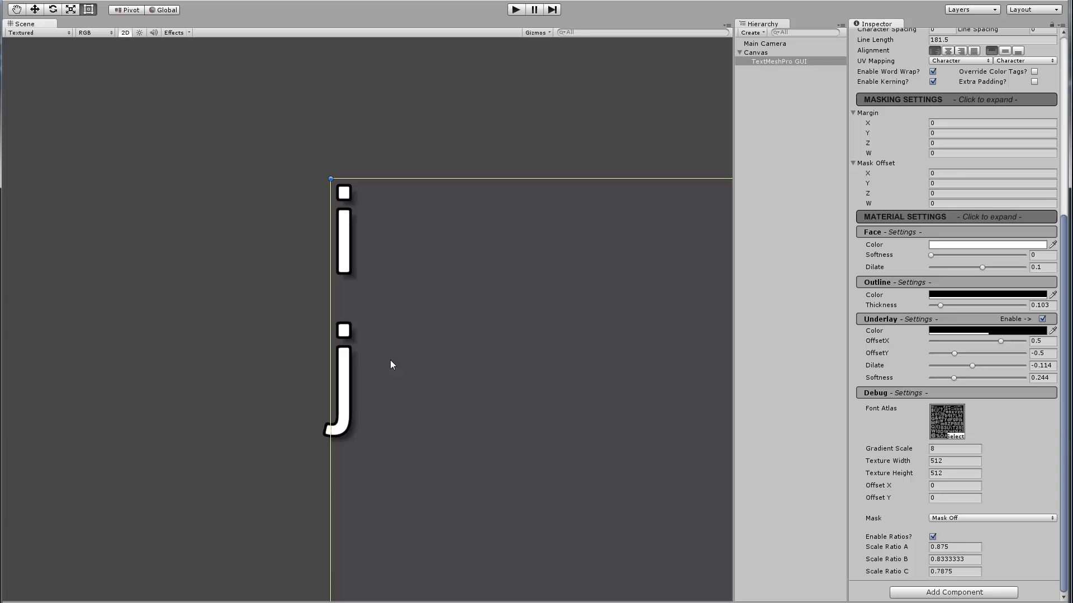
pyautogui.scroll(-2, 390, 365)
pyautogui.moveTo(447, 365); pyautogui.dragTo(388, 398, button='middle')
pyautogui.scroll(-1, 407, 359)
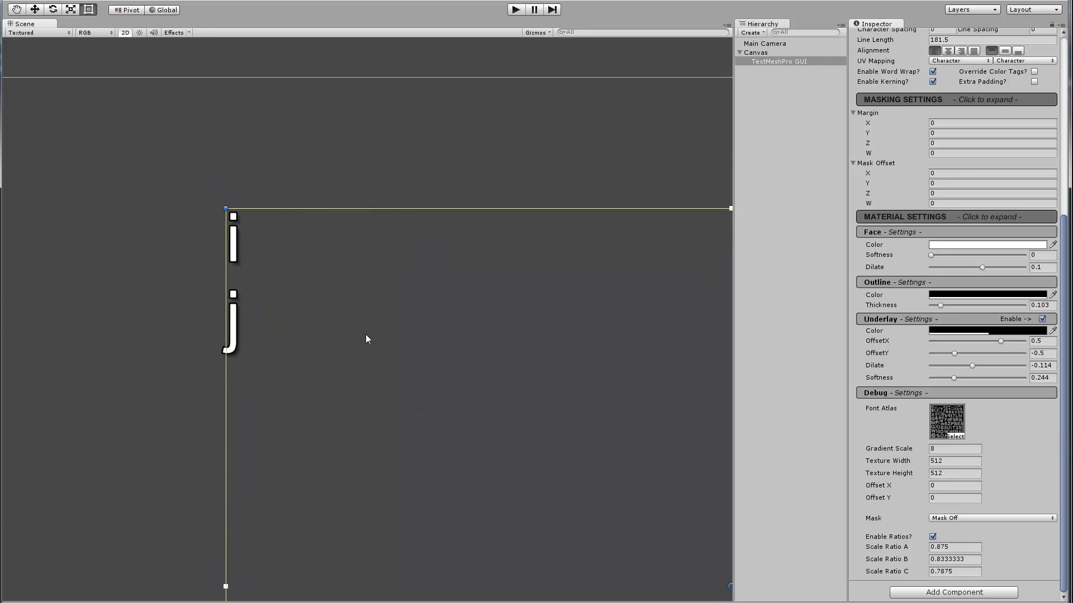
pyautogui.scroll(-1, 376, 335)
pyautogui.moveTo(374, 355); pyautogui.dragTo(387, 373, button='middle')
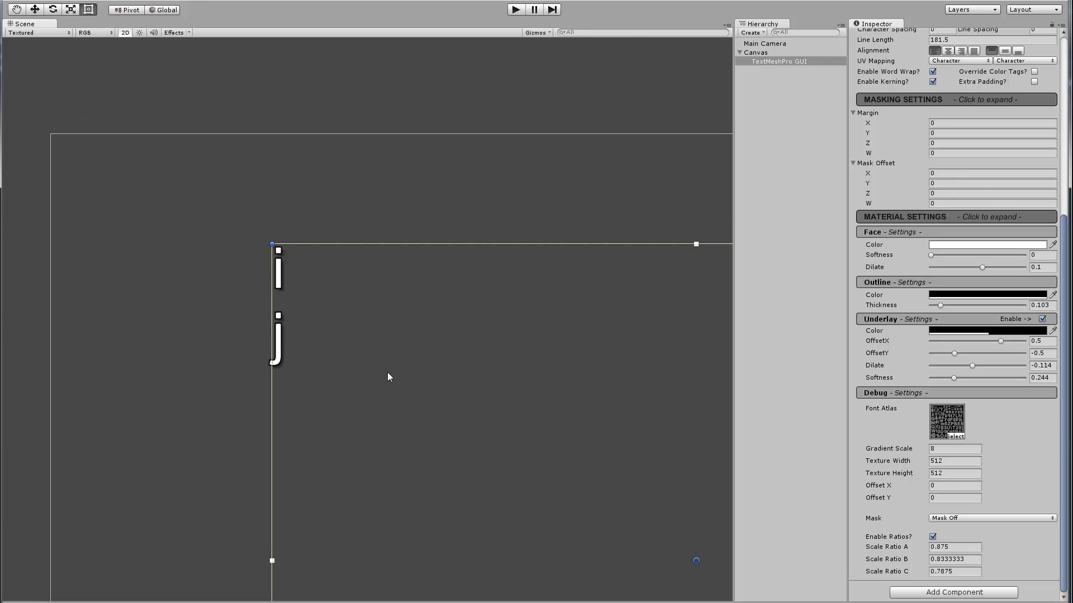
pyautogui.scroll(-1, 391, 368)
pyautogui.moveTo(490, 348); pyautogui.dragTo(380, 256, button='middle')
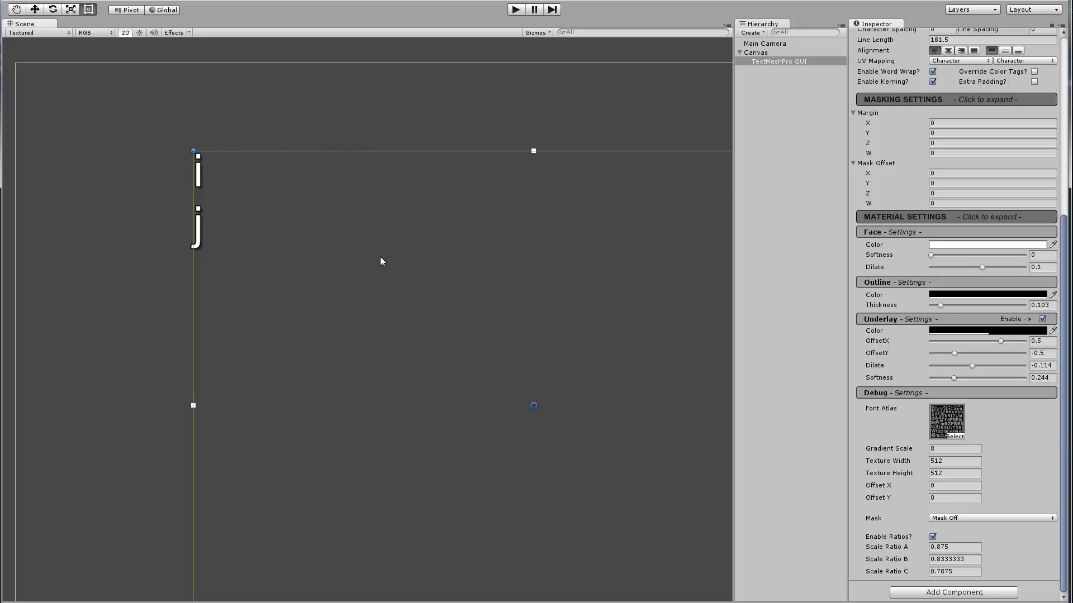
pyautogui.moveTo(373, 351); pyautogui.dragTo(424, 409, button='middle')
pyautogui.scroll(1, 424, 409)
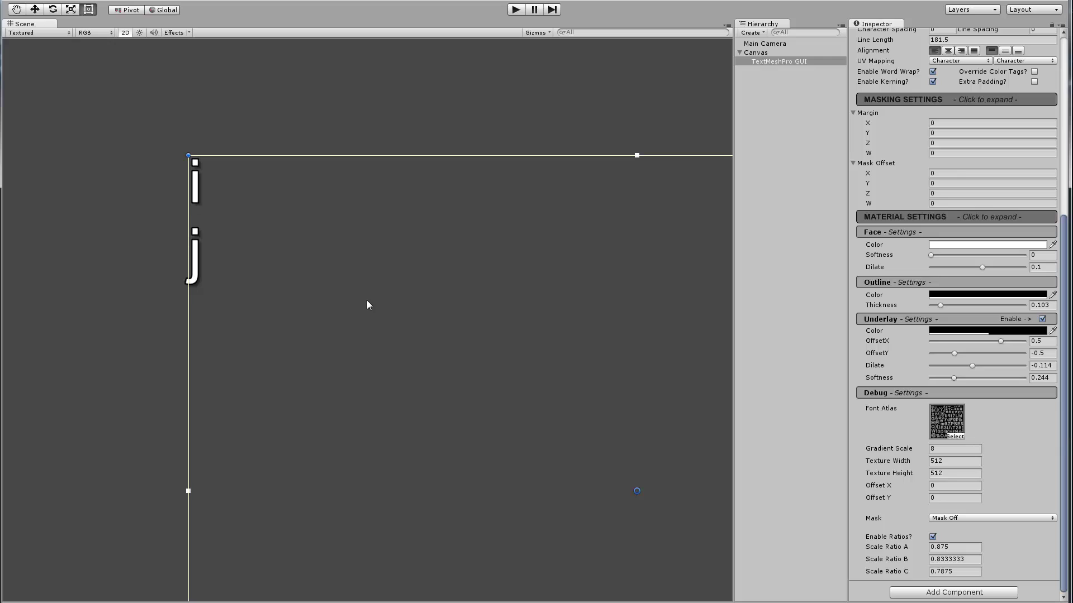
pyautogui.moveTo(484, 287); pyautogui.dragTo(431, 253, button='middle')
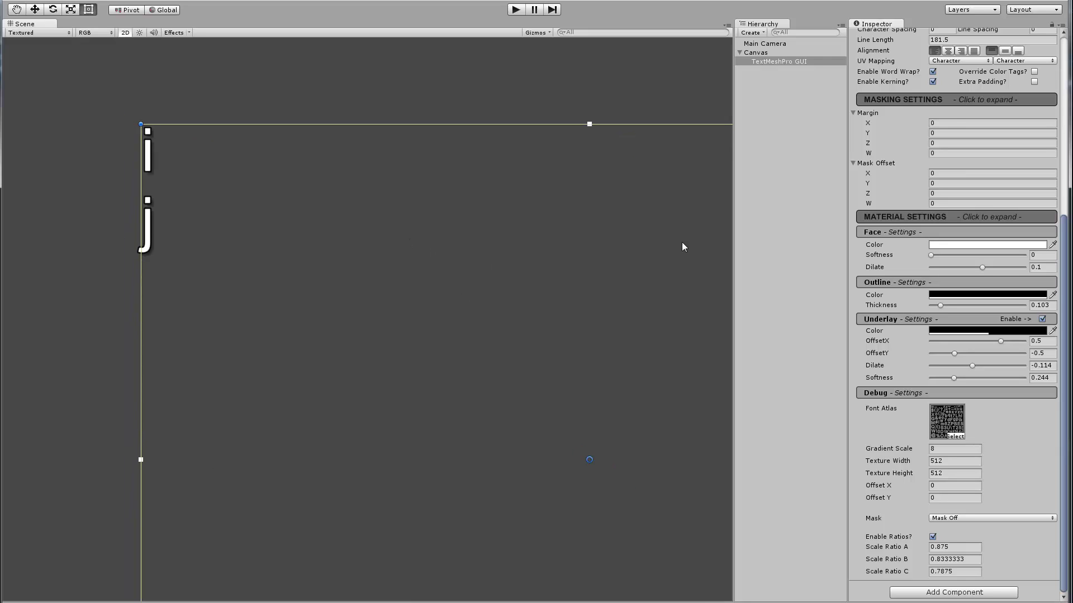
# Set Margin X, Y, Z and W all to -10.
pyautogui.click(943, 122)
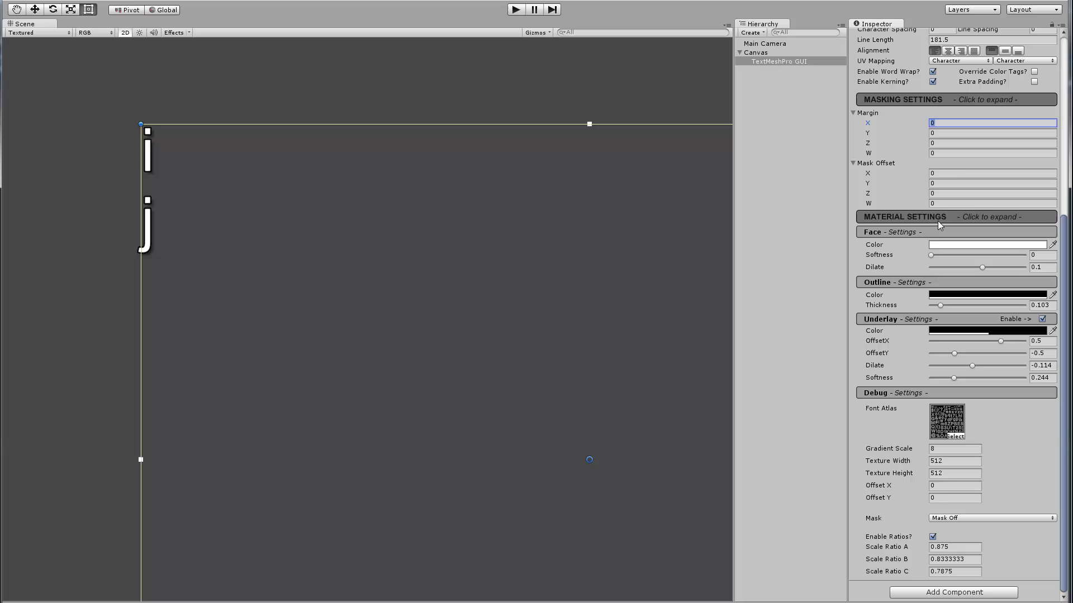
pyautogui.write('-10')
pyautogui.press('Tab')
pyautogui.write('-10')
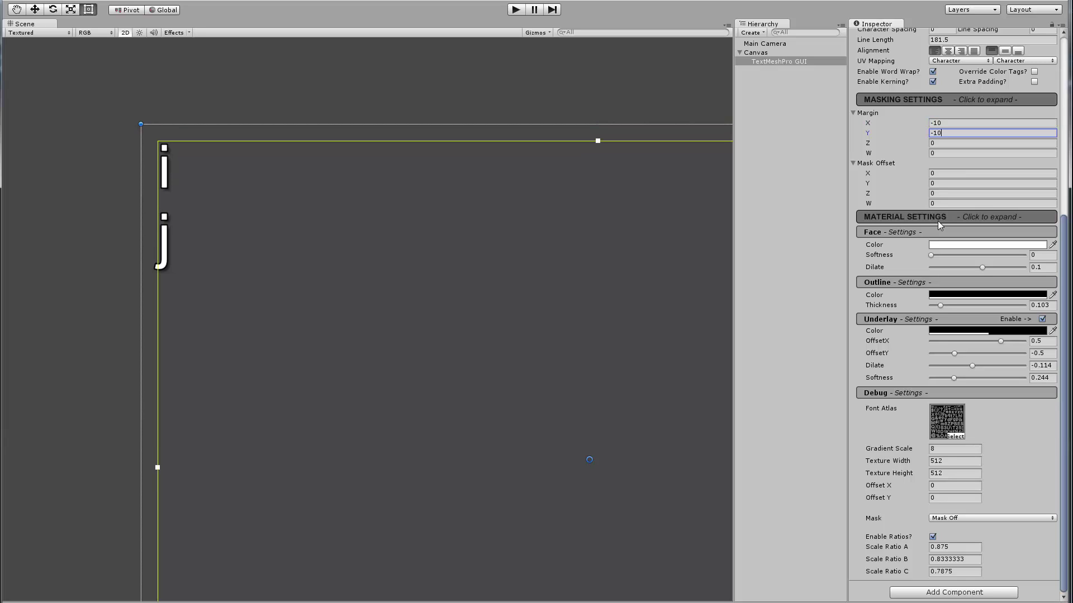
pyautogui.press('Tab')
pyautogui.write('-10')
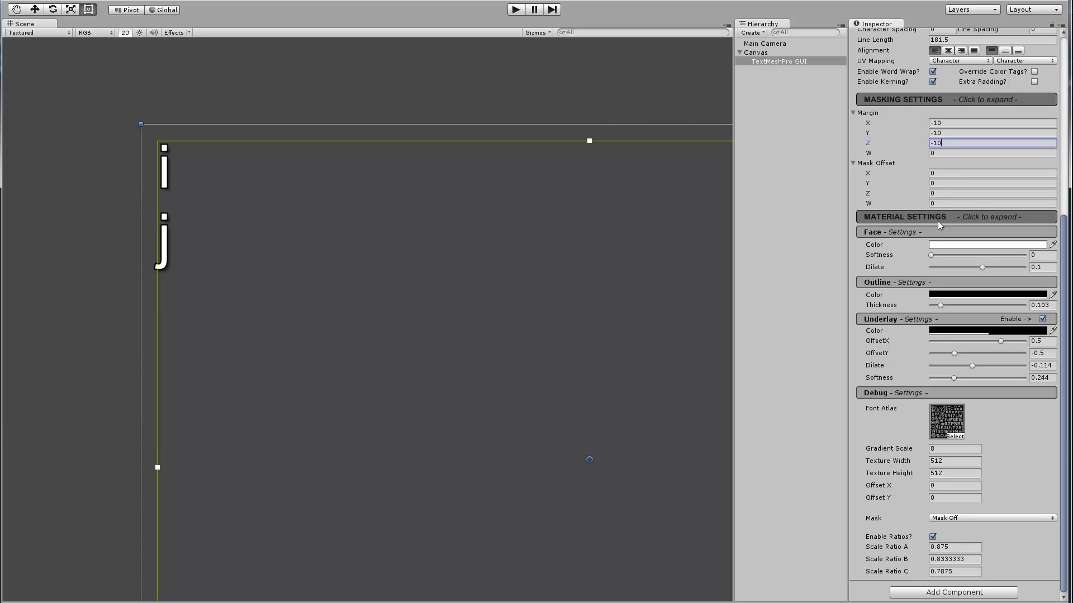
pyautogui.press('Tab')
pyautogui.write('-10')
pyautogui.press('Tab')
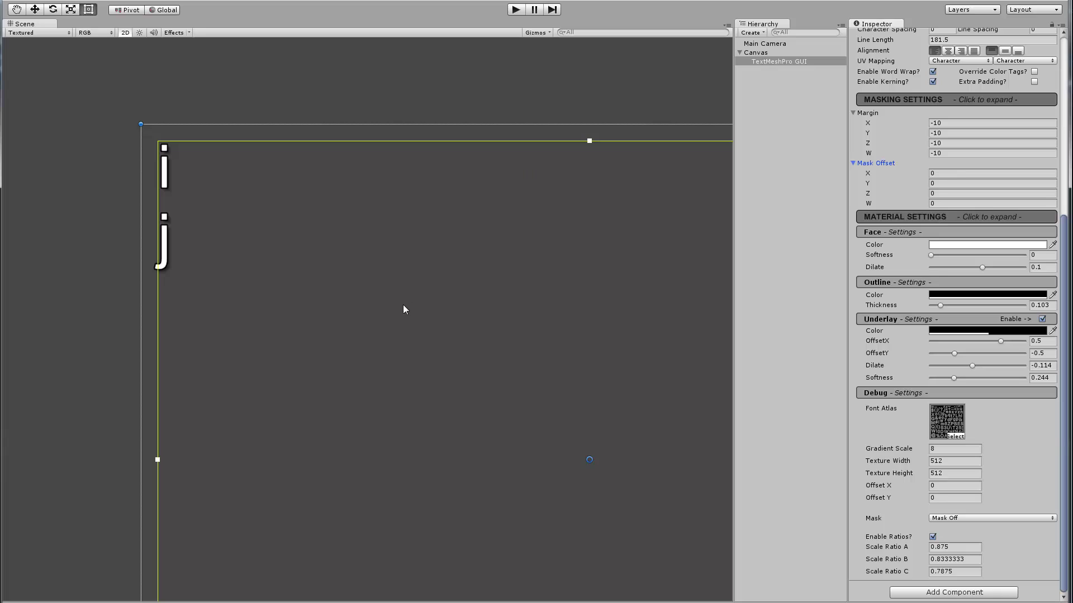
# Drag the left margin handle inward, bringing Margin X to about -44.1.
pyautogui.scroll(-2, 370, 321)
pyautogui.moveTo(182, 444); pyautogui.dragTo(299, 411)
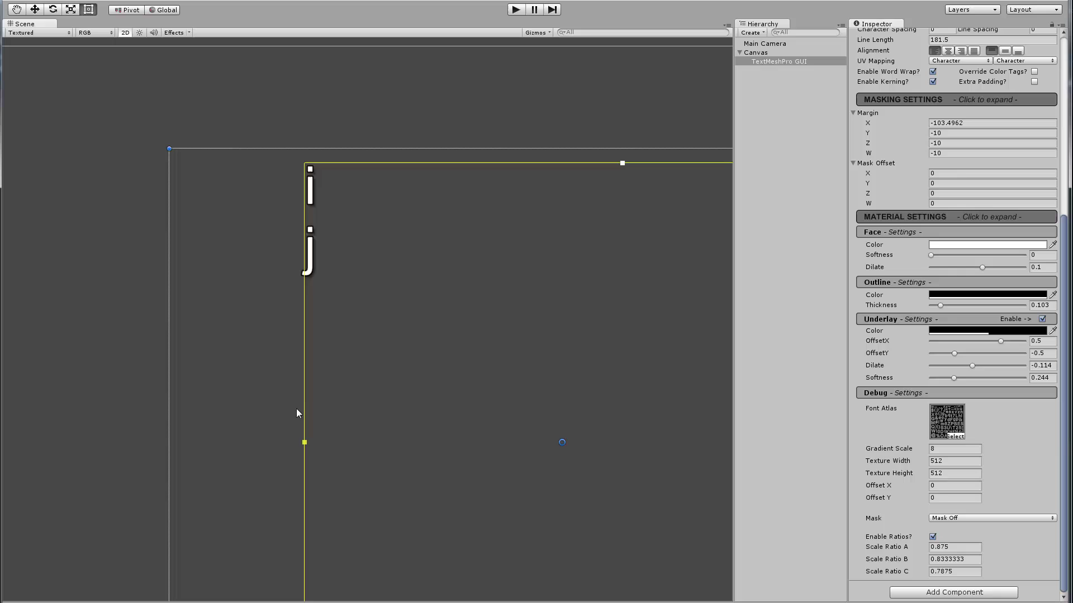
pyautogui.moveTo(296, 409); pyautogui.dragTo(241, 410)
# Select the 'i j' text and paste the Margins example paragraph over it.
pyautogui.scroll(5, 920, 82)
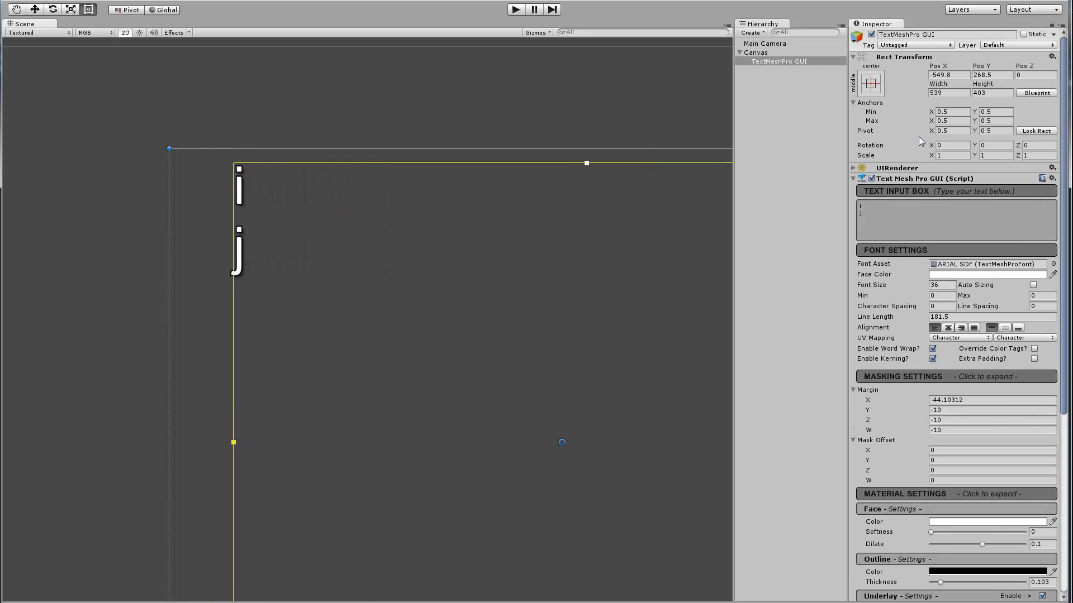
pyautogui.moveTo(850, 213); pyautogui.dragTo(839, 198)
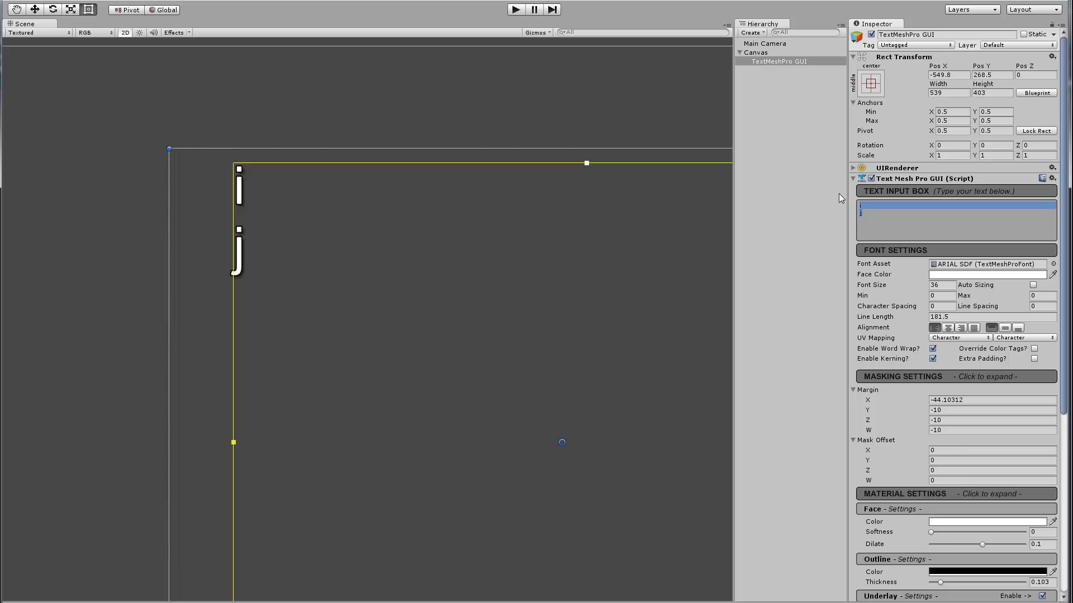
pyautogui.write('This is a simple example to demonstrate the new <#ffff00>Margins</color> feature which will be available in <b><#a0e0ff>TextMesh <#40a0f0>Pro</color></b> when <b>Unity</b> 4.6 is released.')
# Center-align the paragraph and reduce the left margin to -16.85704.
pyautogui.scroll(2, 532, 322)
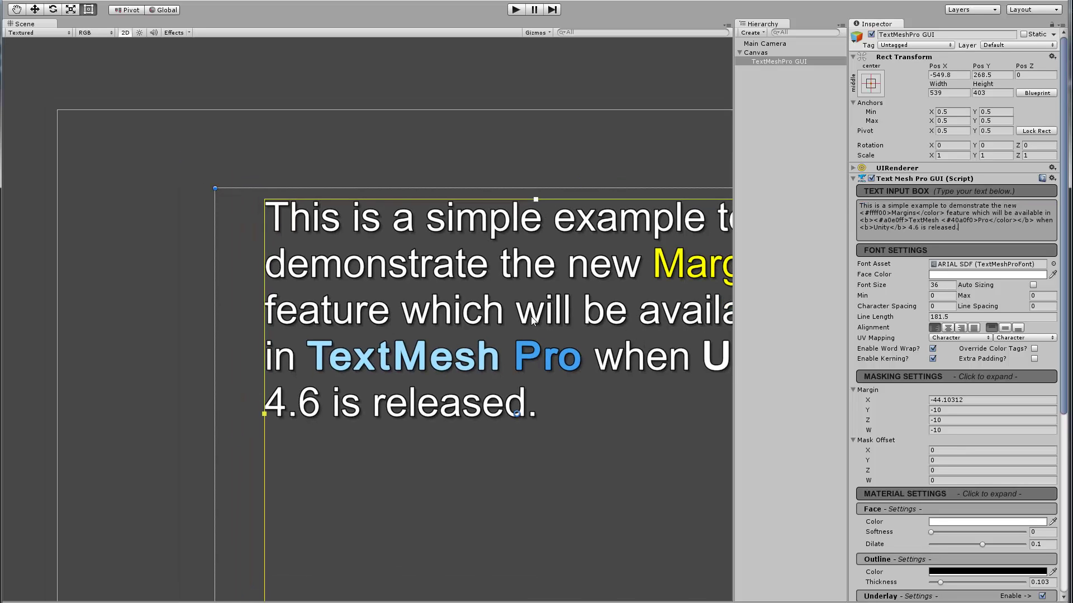
pyautogui.scroll(-3, 532, 322)
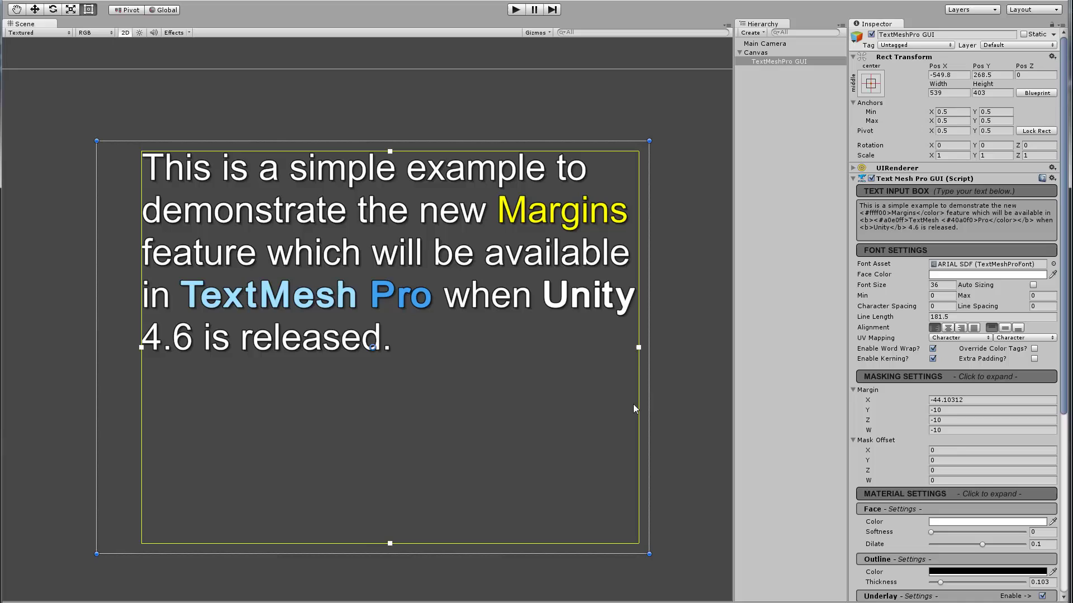
pyautogui.click(948, 328)
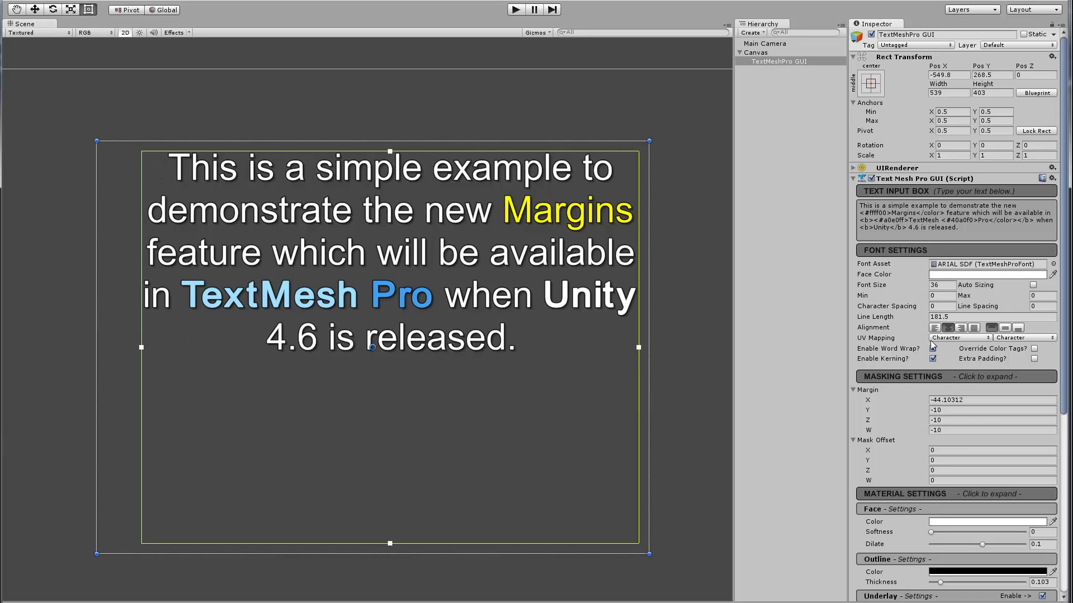
pyautogui.moveTo(141, 347); pyautogui.dragTo(123, 394)
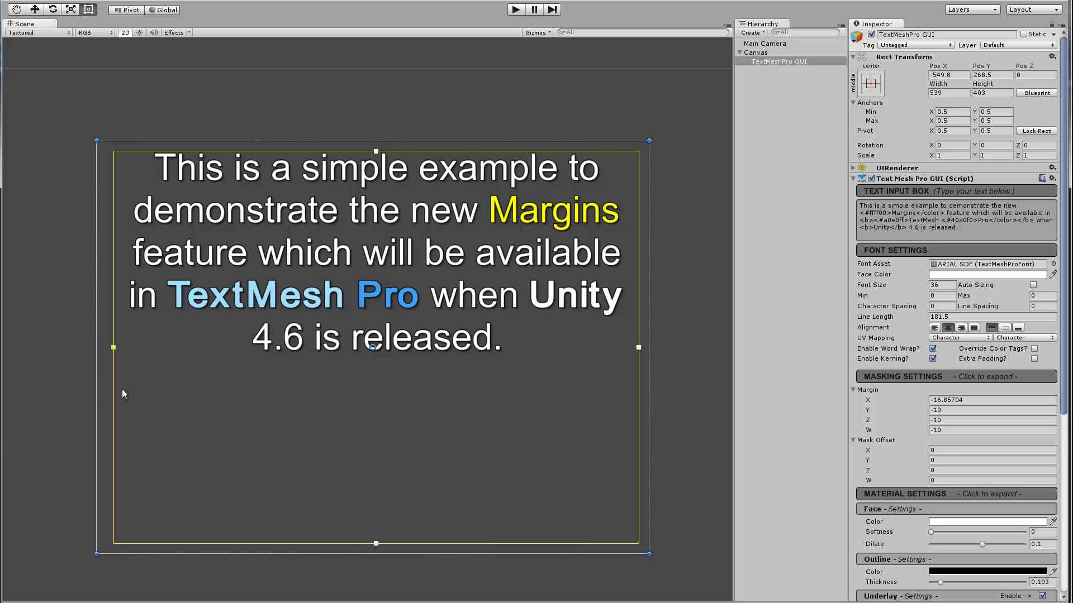
# Try right, middle and bottom alignments, then settle on top and Justified.
pyautogui.click(962, 328)
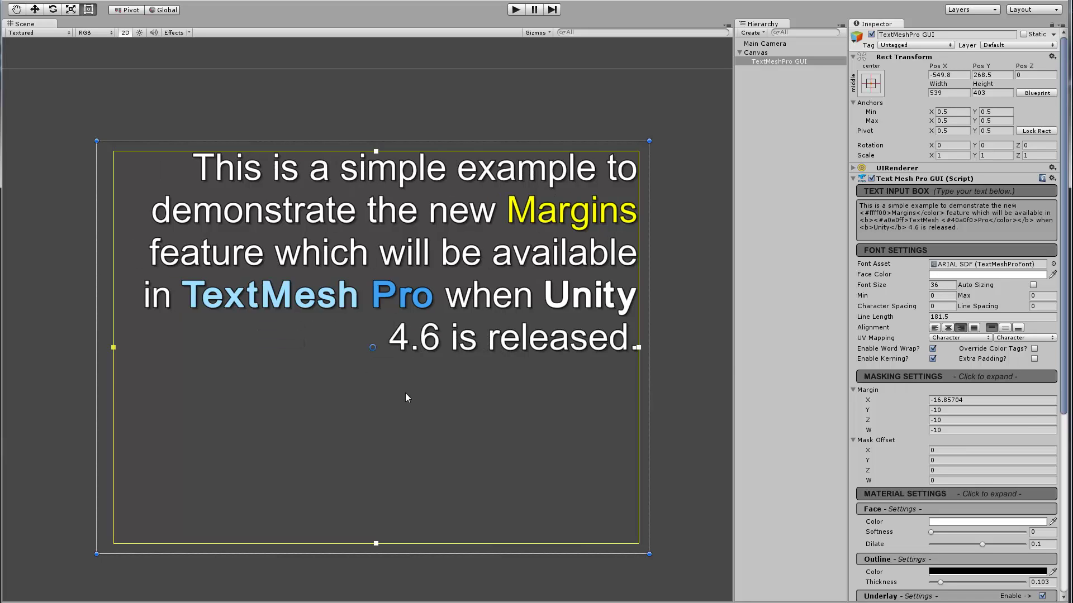
pyautogui.click(948, 329)
pyautogui.click(1005, 329)
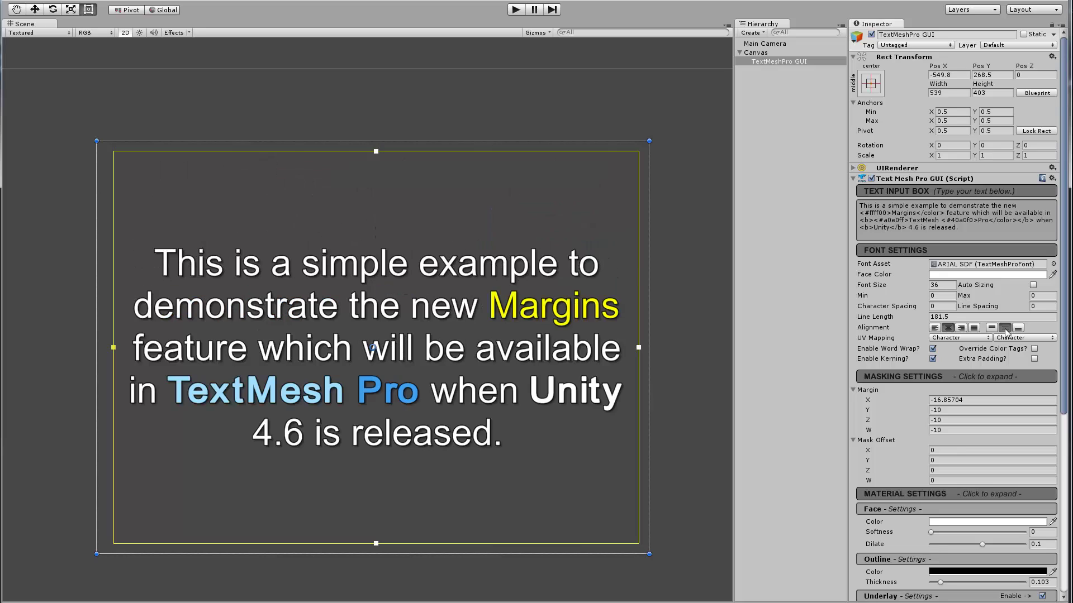
pyautogui.click(1018, 328)
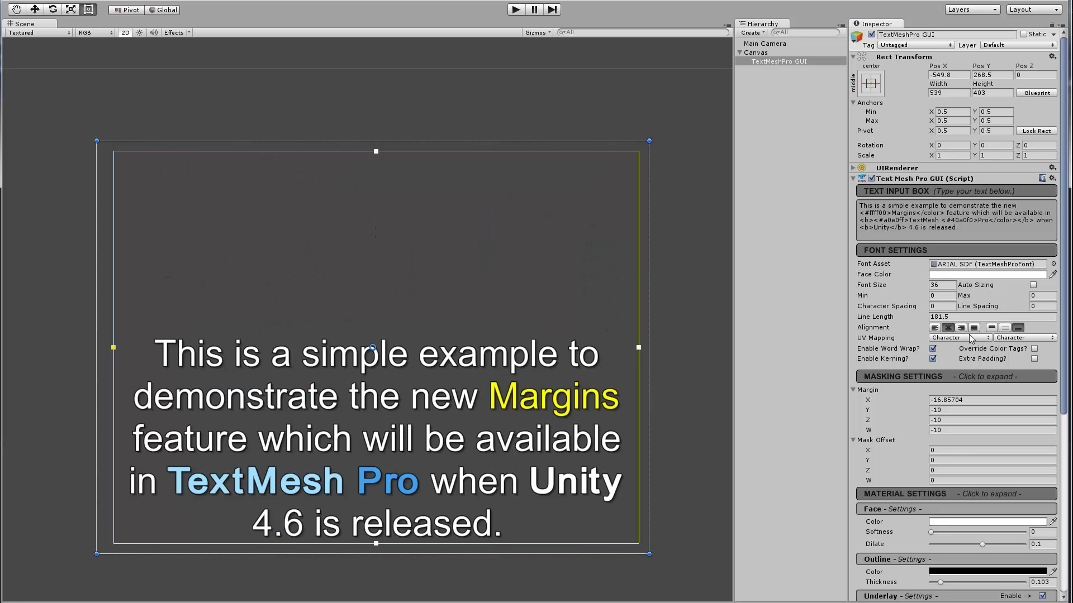
pyautogui.click(992, 329)
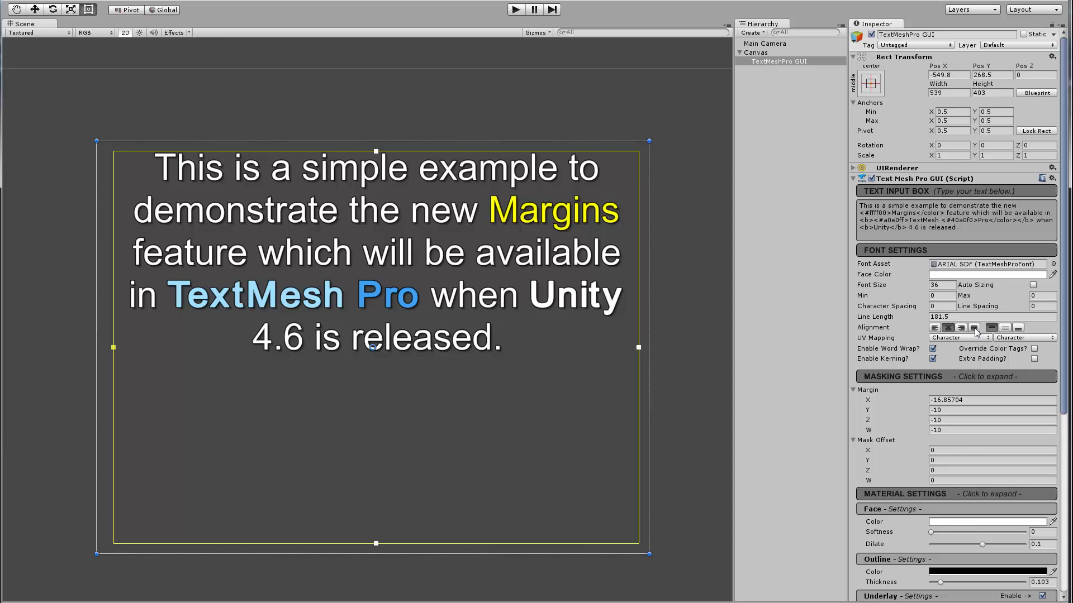
pyautogui.click(975, 328)
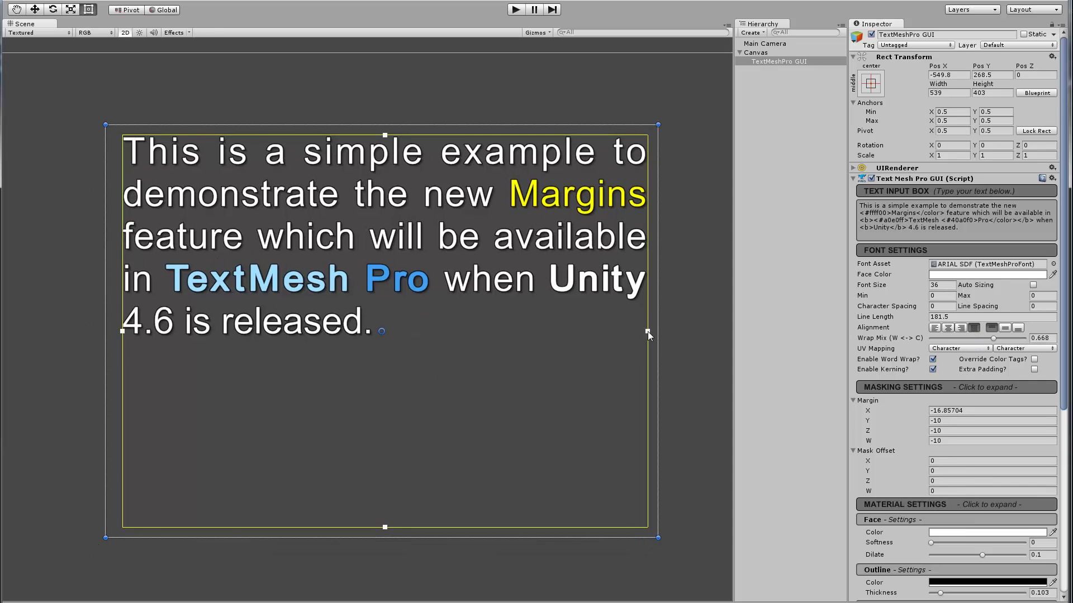
# Drag the right and top margin handles inward and set Wrap Mix (W <-> C) to 0.659.
pyautogui.moveTo(648, 331)
pyautogui.mouseDown()
pyautogui.moveTo(571, 333)
pyautogui.moveTo(627, 331)
pyautogui.mouseUp()
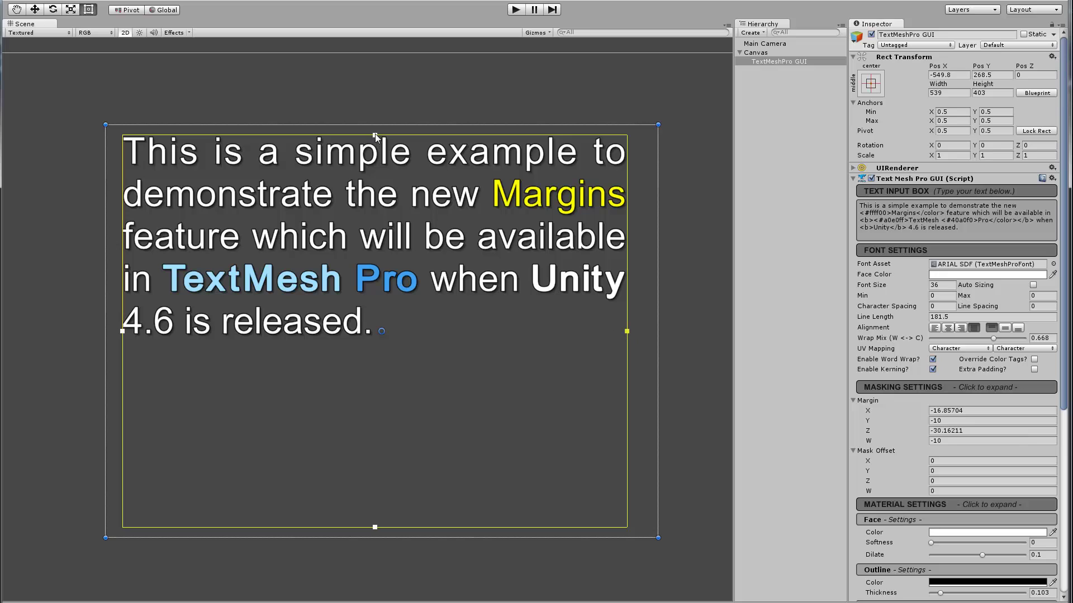
pyautogui.moveTo(375, 136)
pyautogui.mouseDown()
pyautogui.moveTo(375, 259)
pyautogui.moveTo(370, 149)
pyautogui.mouseUp()
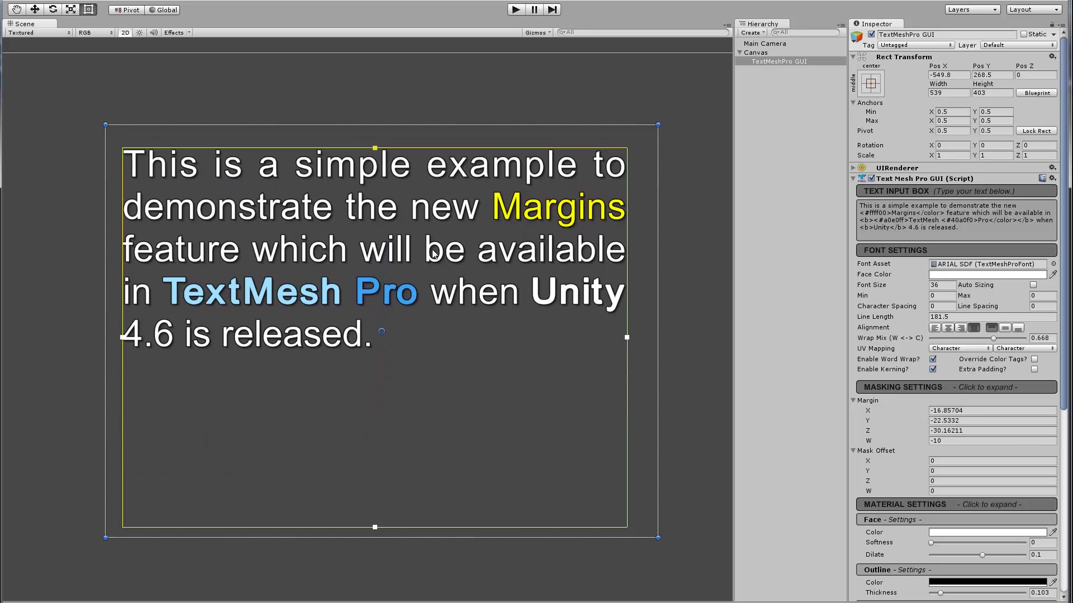
pyautogui.moveTo(994, 339); pyautogui.dragTo(918, 349)
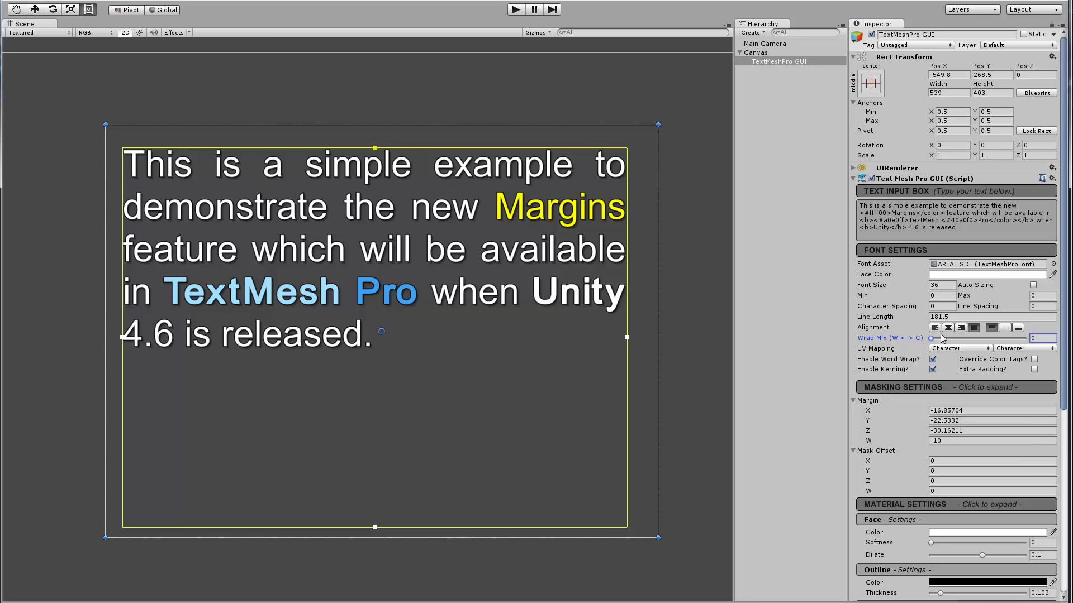
pyautogui.moveTo(931, 339); pyautogui.dragTo(992, 340)
pyautogui.scroll(1, 441, 396)
pyautogui.scroll(2, 440, 395)
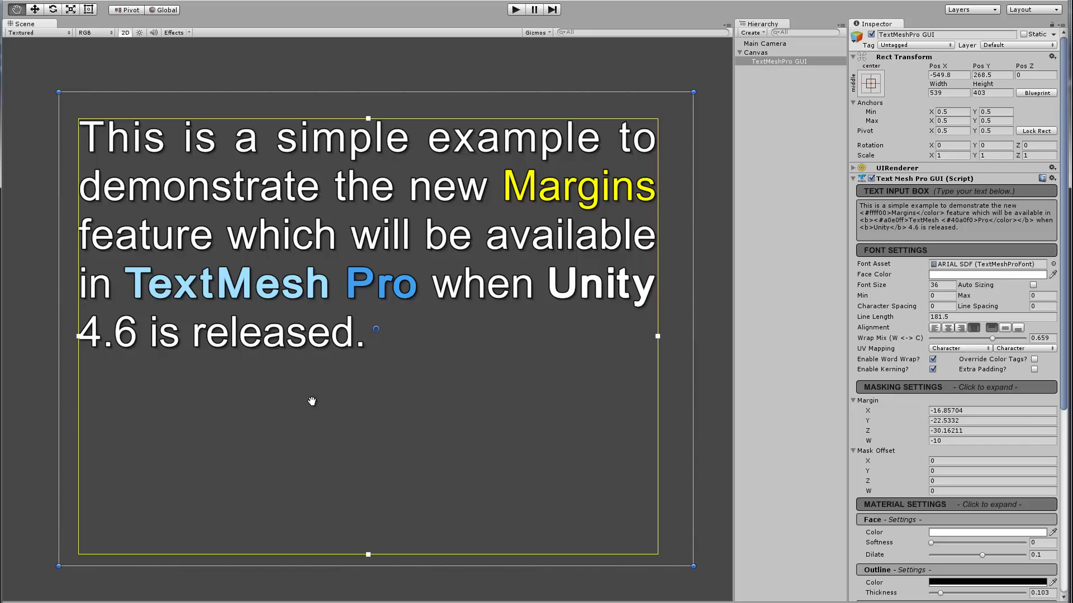
# Set the Debug settings Mask mode to Mask Soft, giving Softness X 20 and Y 0.
pyautogui.moveTo(311, 400); pyautogui.dragTo(317, 407, button='middle')
pyautogui.scroll(-5, 870, 484)
pyautogui.scroll(-3, 922, 553)
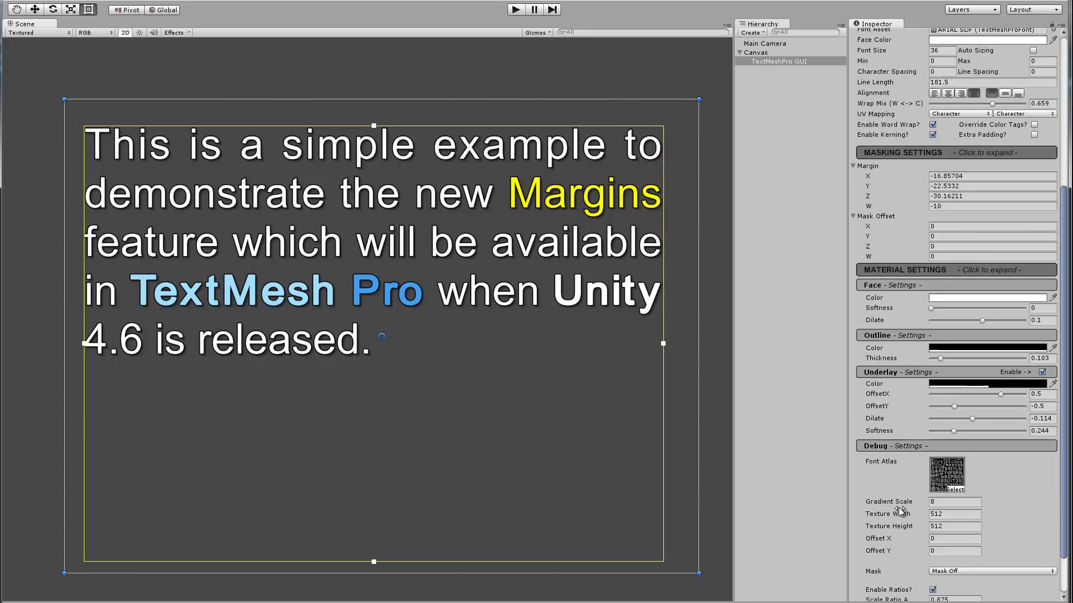
pyautogui.click(940, 517)
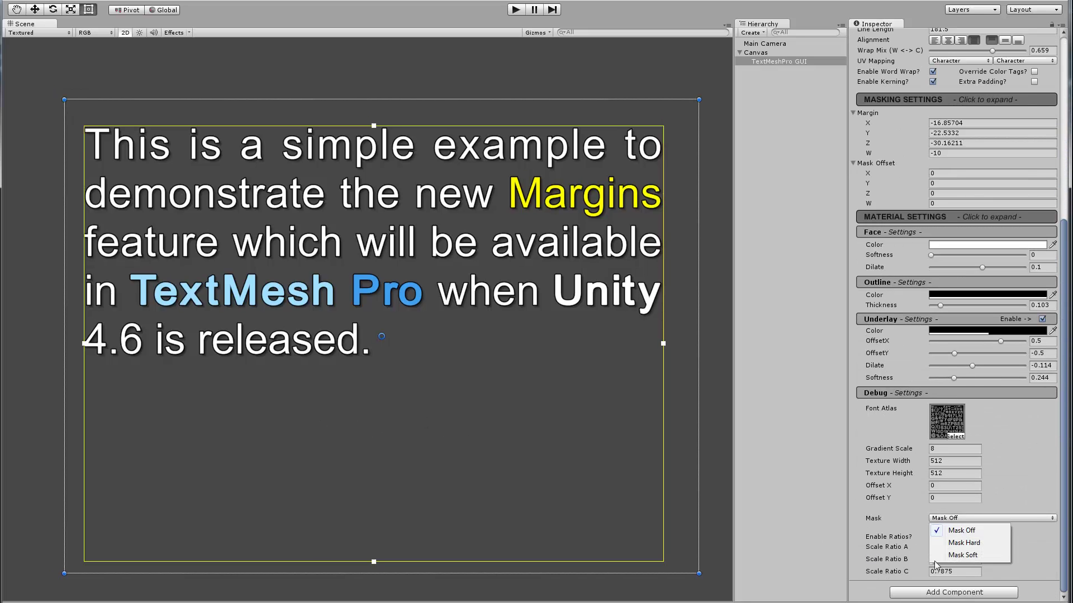
pyautogui.click(962, 554)
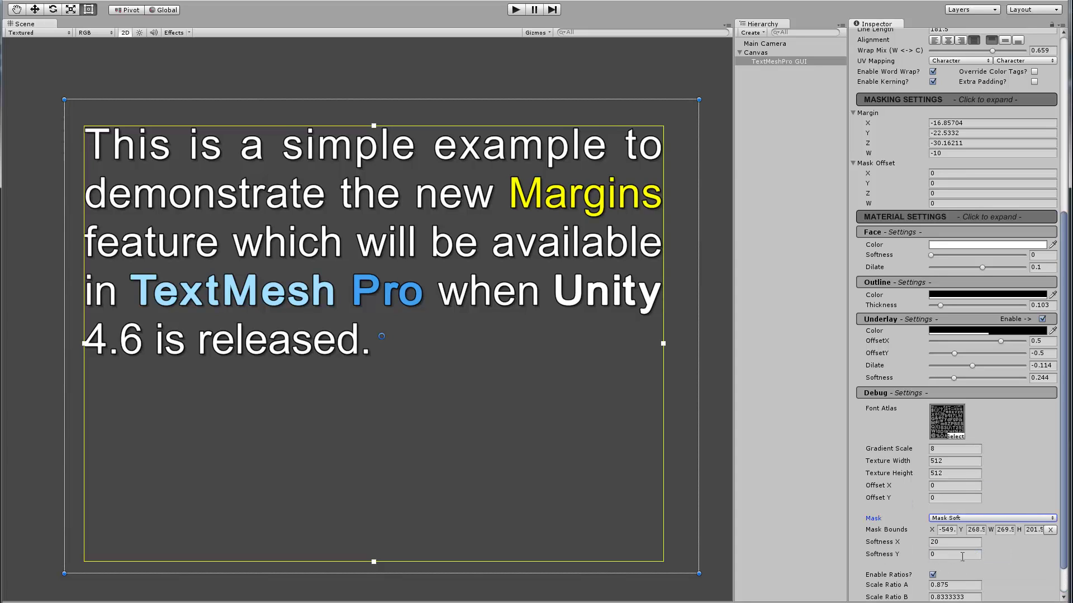
pyautogui.scroll(4, 907, 172)
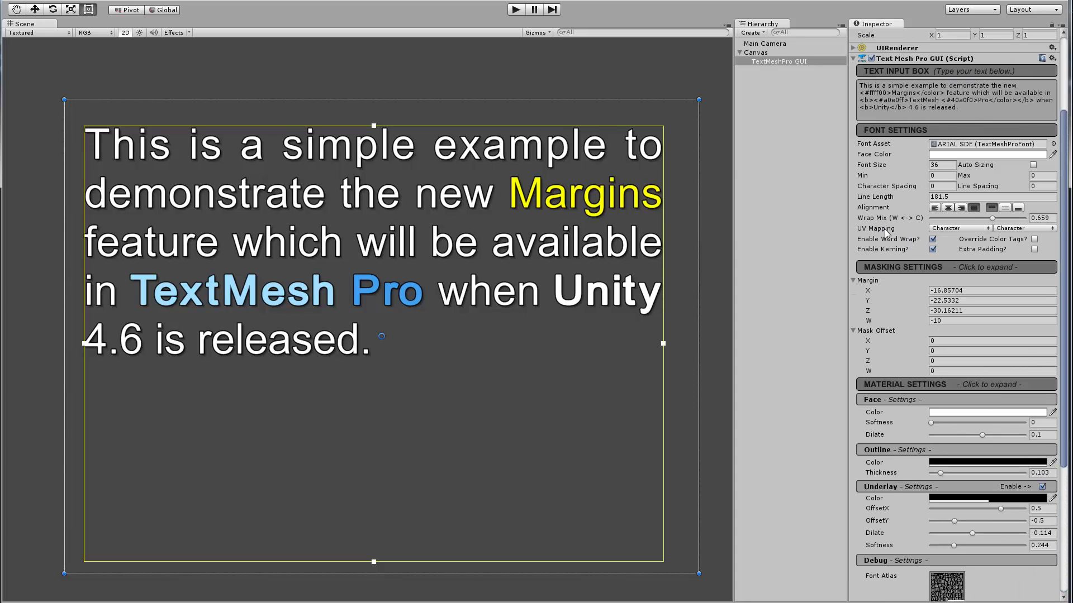
pyautogui.scroll(-3, 858, 528)
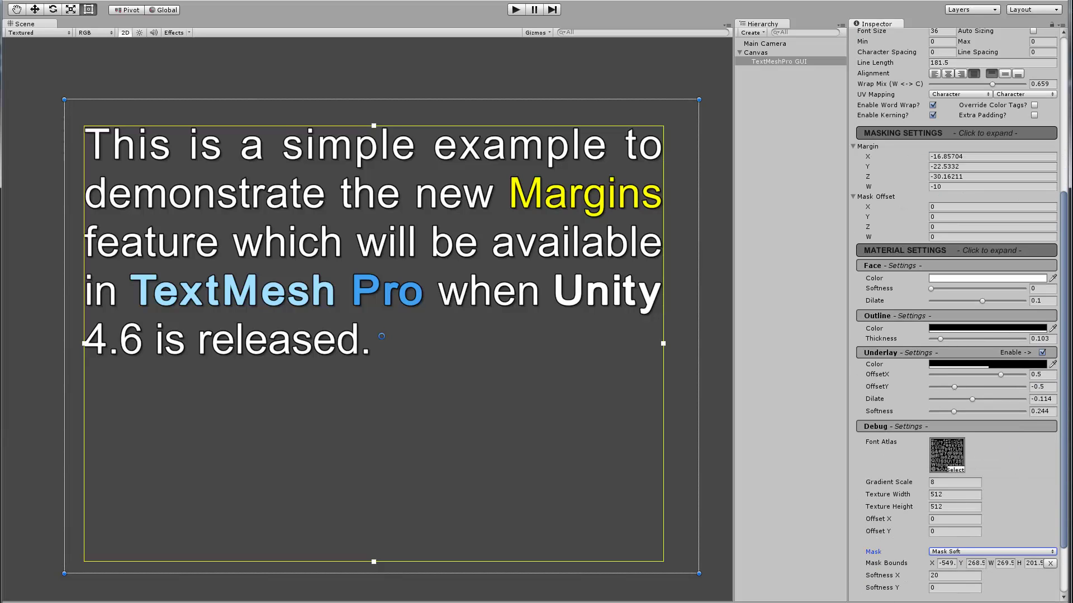
pyautogui.scroll(5, 918, 447)
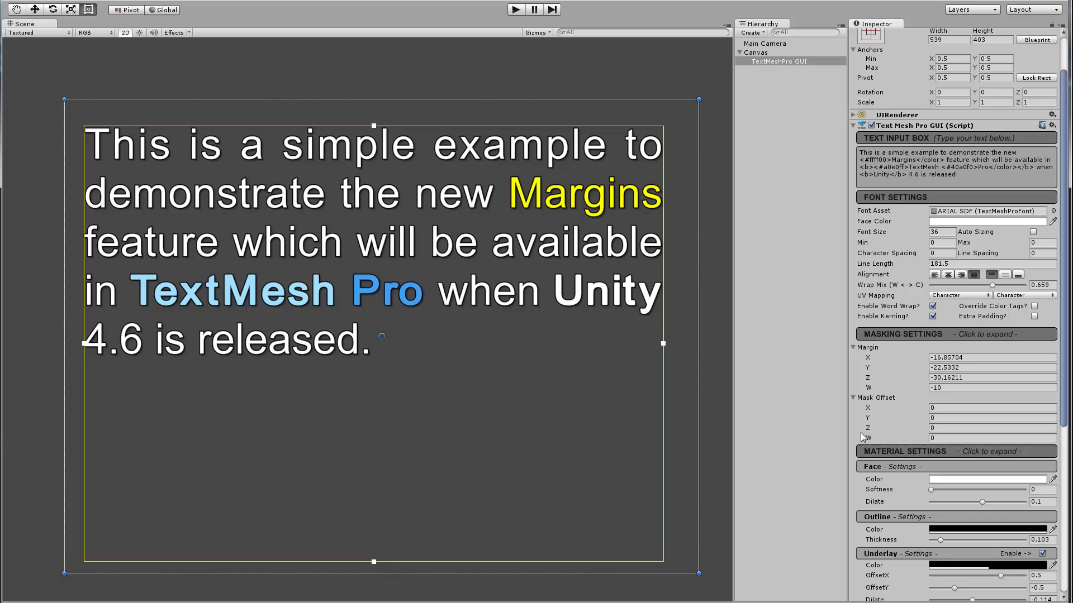
pyautogui.moveTo(342, 416)
pyautogui.mouseDown(button='middle')
pyautogui.moveTo(359, 434)
pyautogui.moveTo(339, 427)
pyautogui.mouseUp(button='middle')
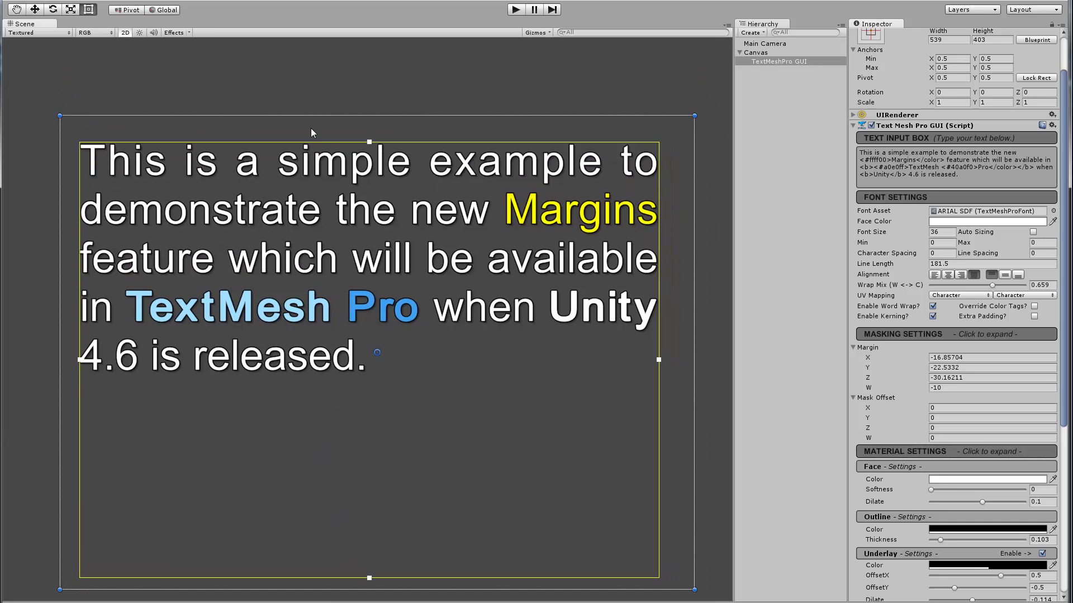
pyautogui.scroll(-5, 936, 445)
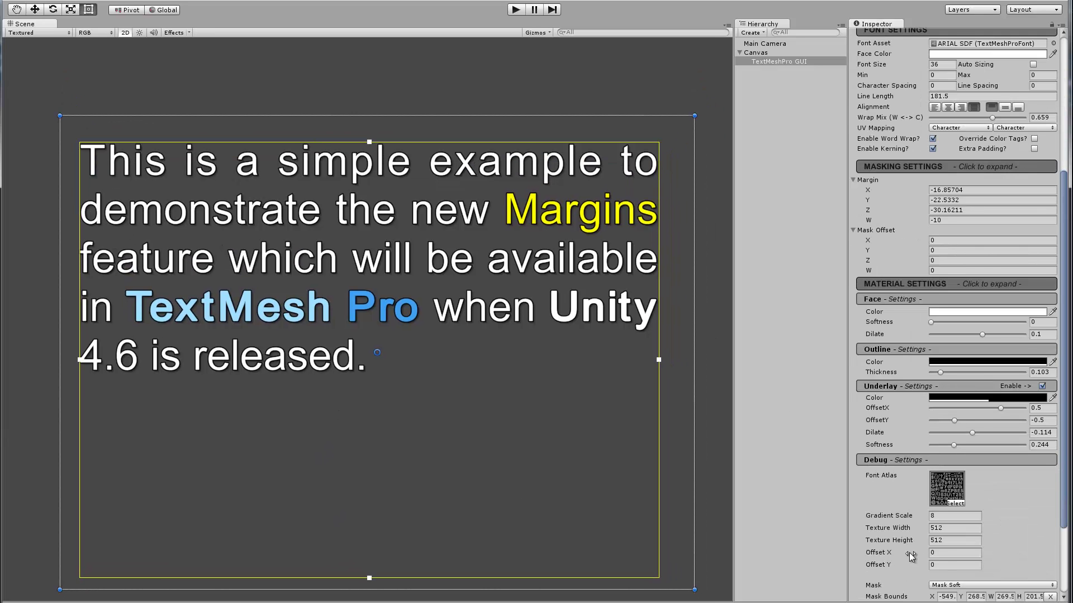
pyautogui.scroll(-2, 939, 569)
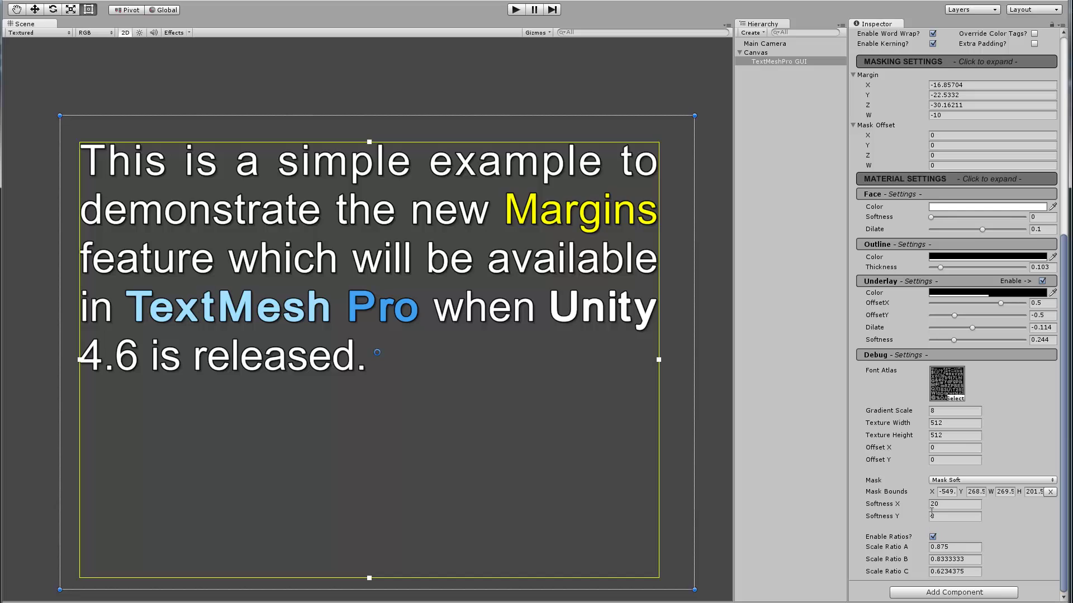
# Enter -15 into Margin X, Y, Z and W, correcting a mistyped bottom value.
pyautogui.click(971, 85)
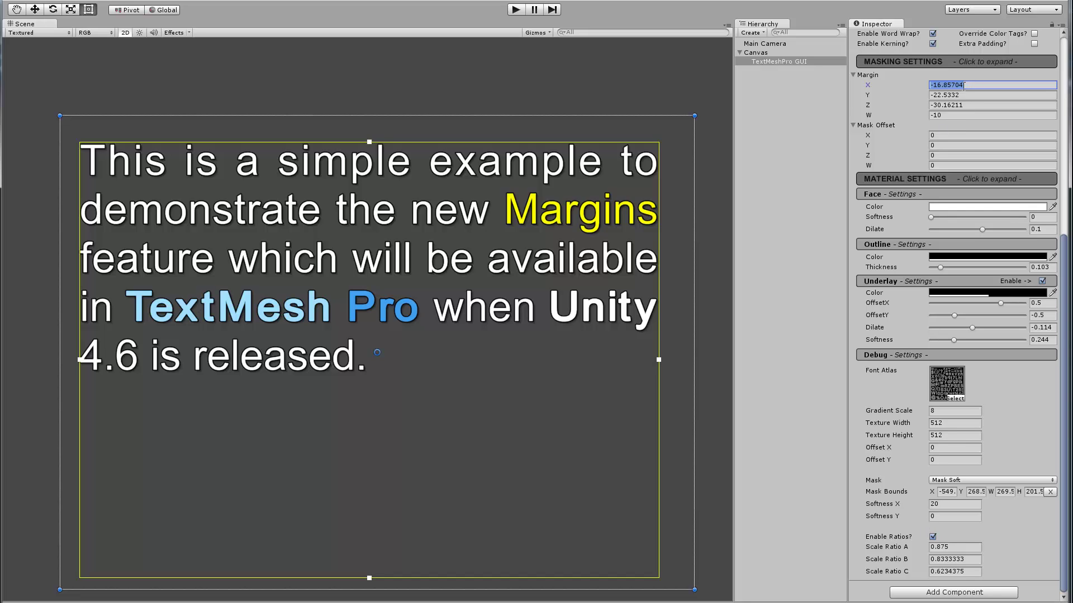
pyautogui.write('-15')
pyautogui.press('Tab')
pyautogui.write('-')
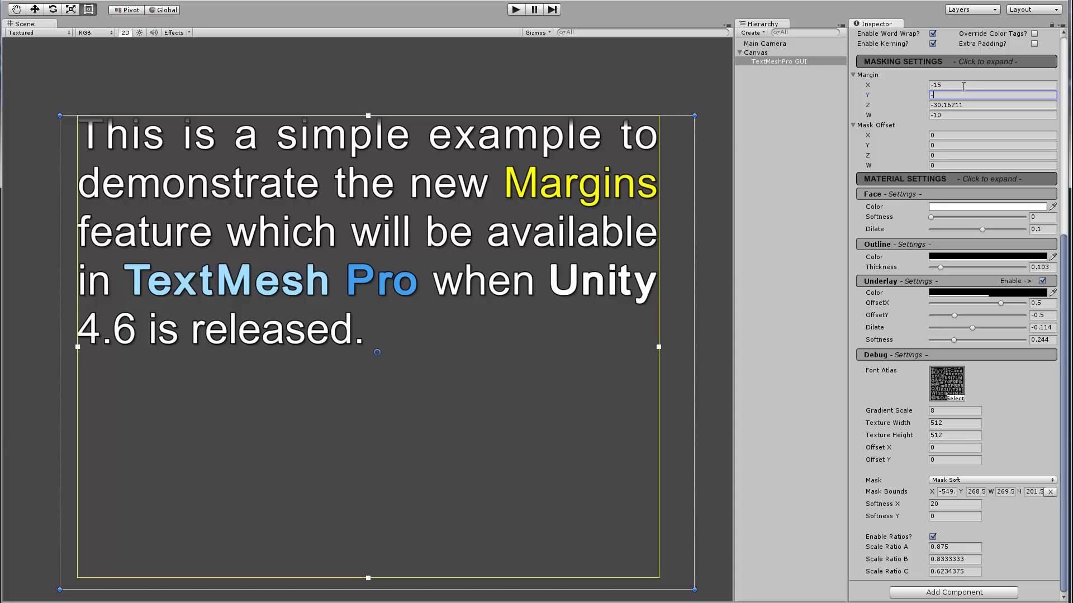
pyautogui.write('15')
pyautogui.press('Tab')
pyautogui.write('-1')
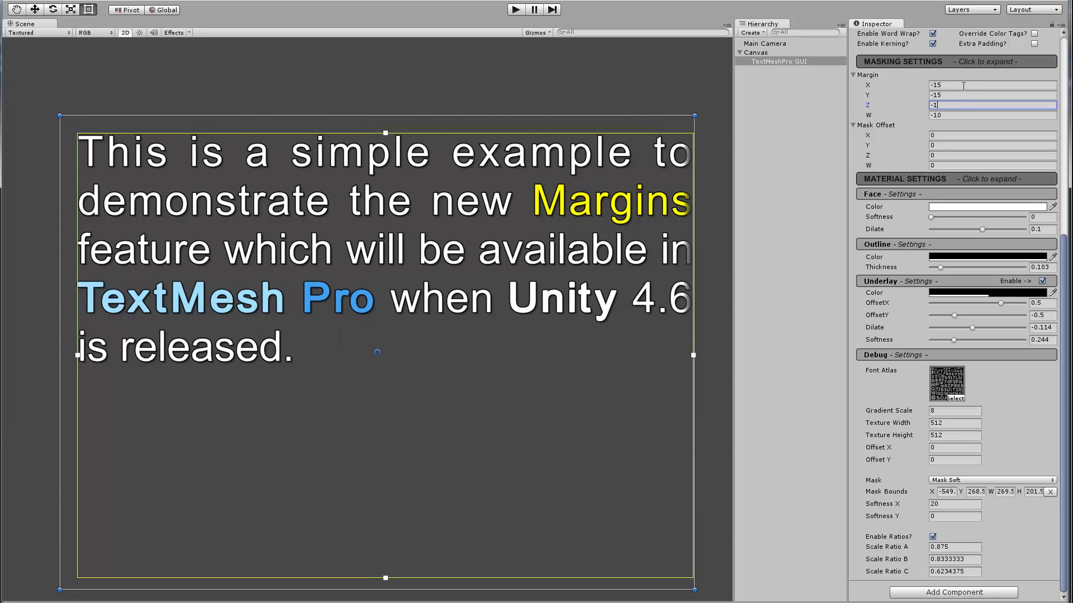
pyautogui.write('5')
pyautogui.press('Tab')
pyautogui.write('-14')
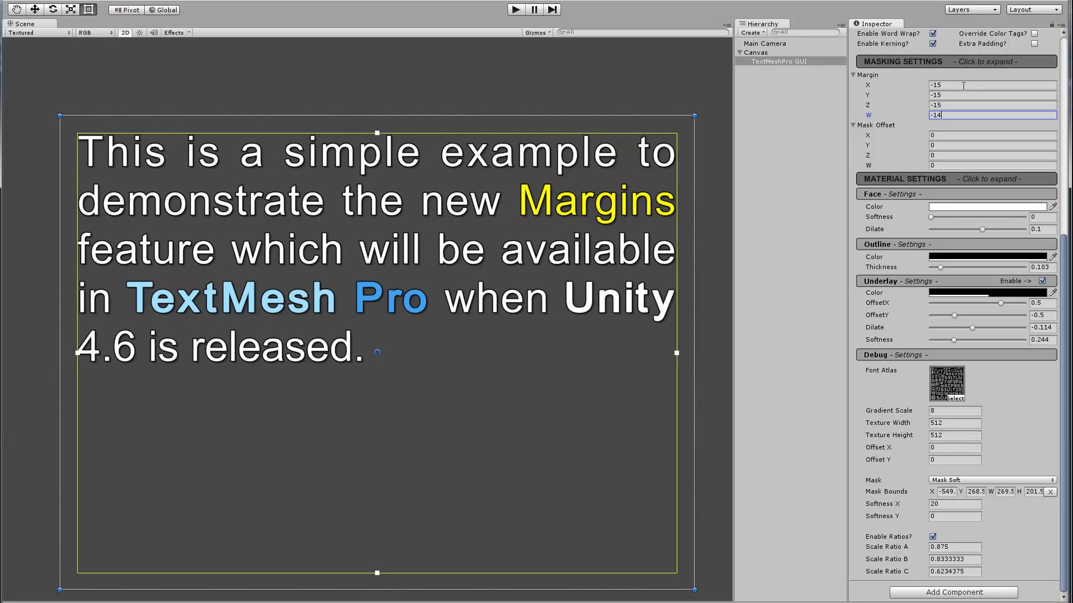
pyautogui.press('BackSpace')
pyautogui.write('5')
pyautogui.press('Tab')
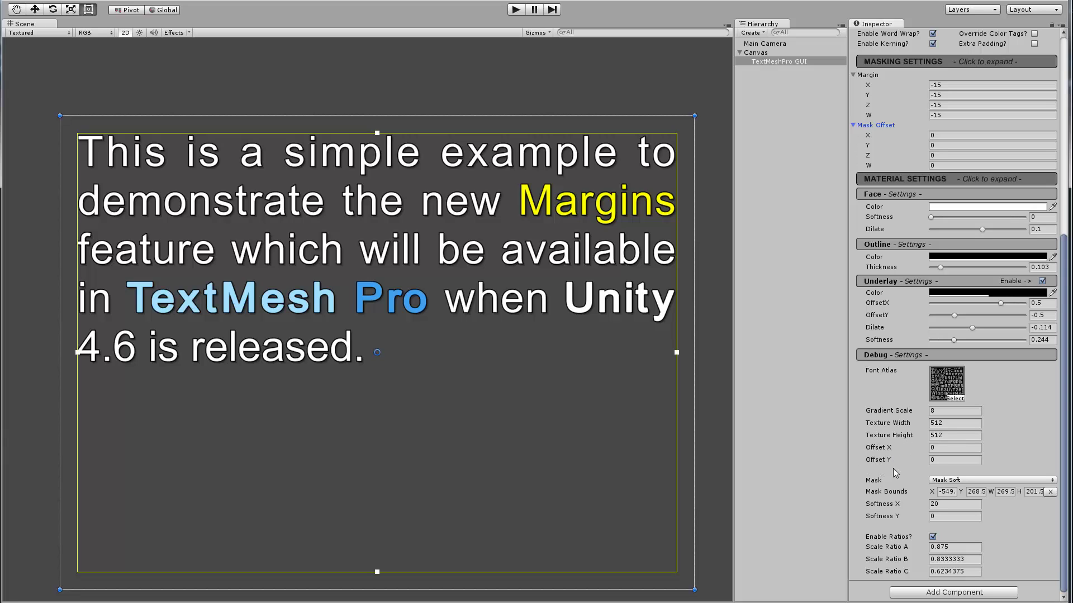
pyautogui.moveTo(883, 461); pyautogui.dragTo(1068, 458)
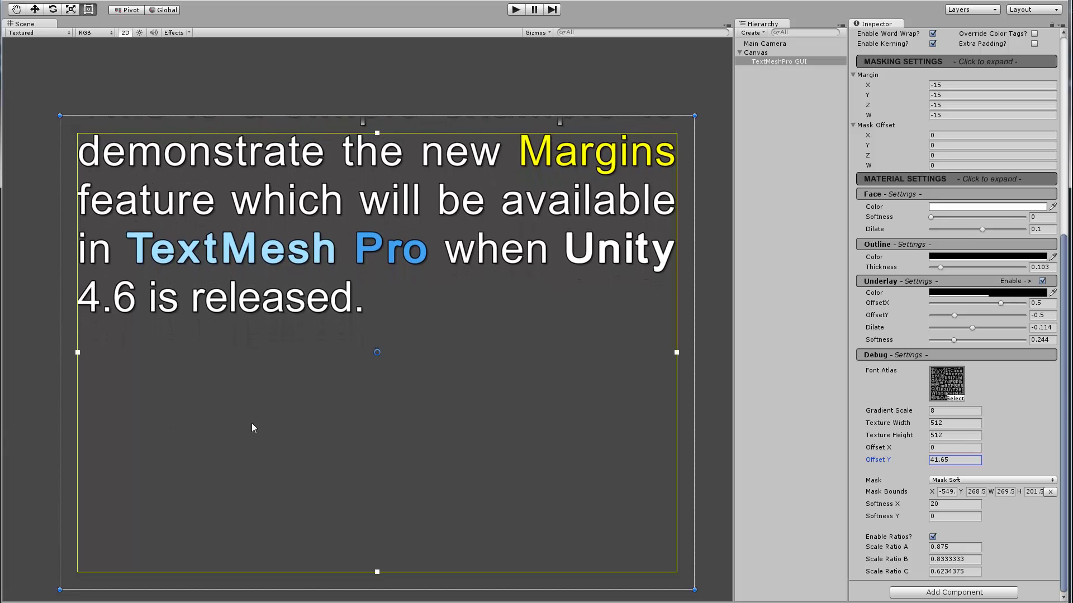
pyautogui.moveTo(659, 395); pyautogui.dragTo(647, 399)
pyautogui.moveTo(445, 398); pyautogui.dragTo(339, 383)
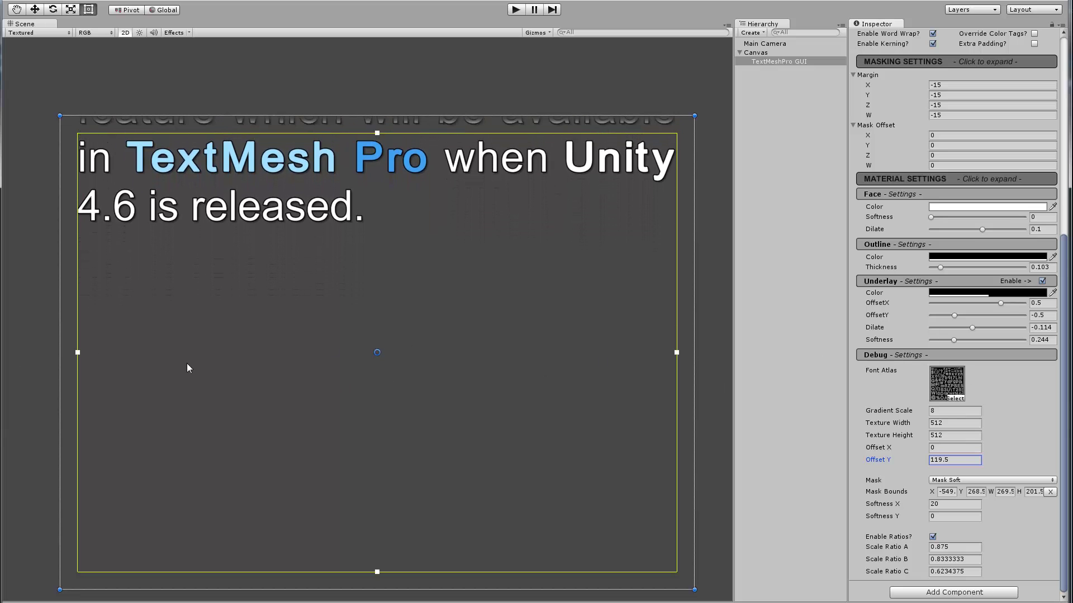
pyautogui.moveTo(347, 454); pyautogui.dragTo(149, 418)
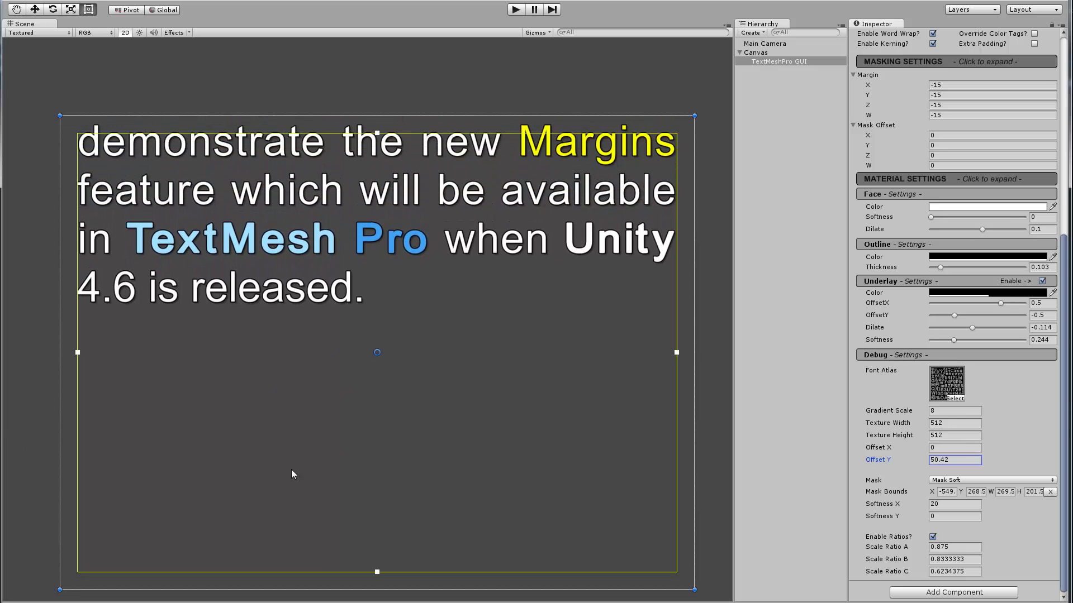
pyautogui.moveTo(293, 473); pyautogui.dragTo(739, 506)
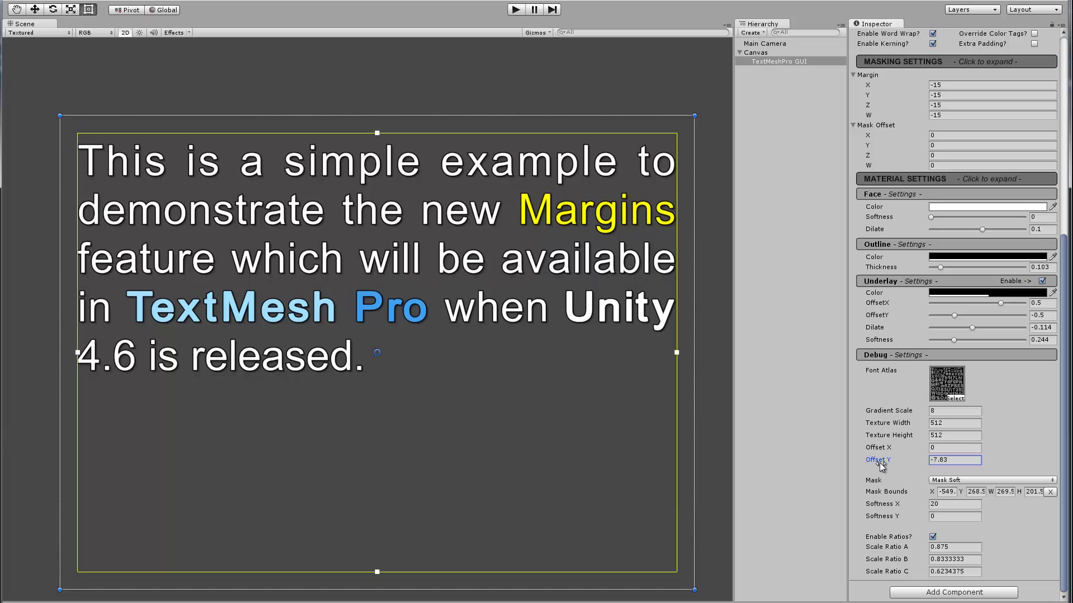
pyautogui.moveTo(877, 448); pyautogui.dragTo(902, 482)
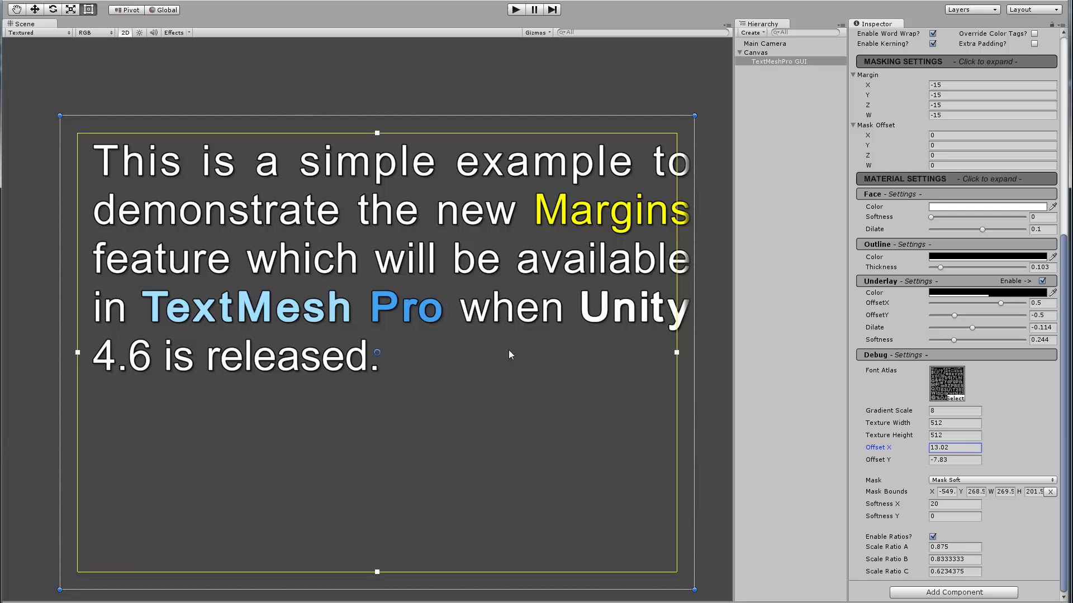
pyautogui.click(954, 449)
pyautogui.write('0')
pyautogui.press('Tab')
pyautogui.write('0')
pyautogui.press('Tab')
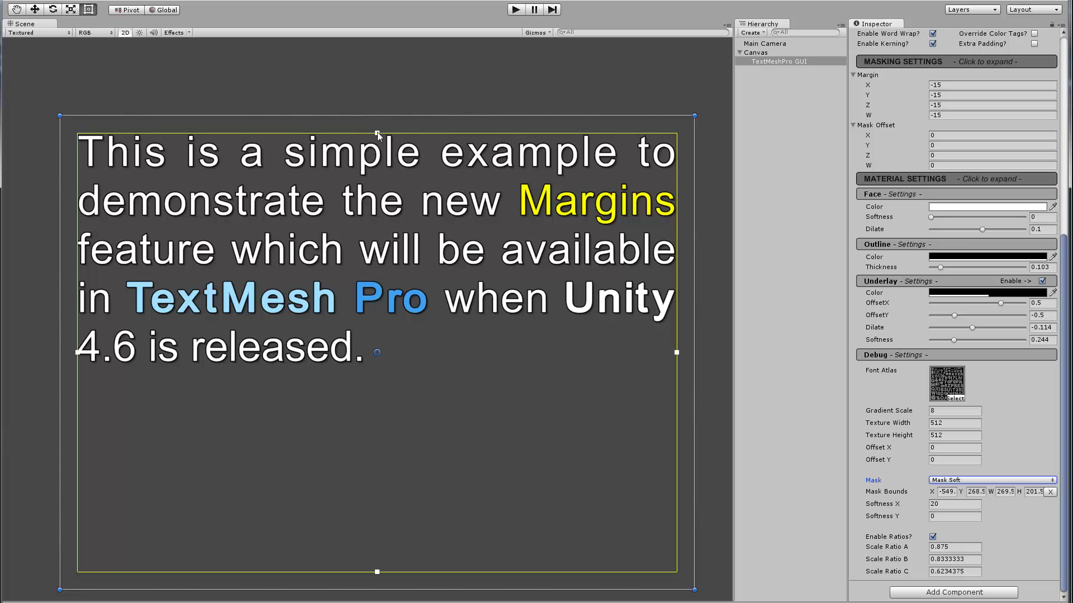
# Drag the top and left margin handles inward to Margin Y -37.78168 and X -34.45937.
pyautogui.moveTo(378, 136); pyautogui.dragTo(364, 166)
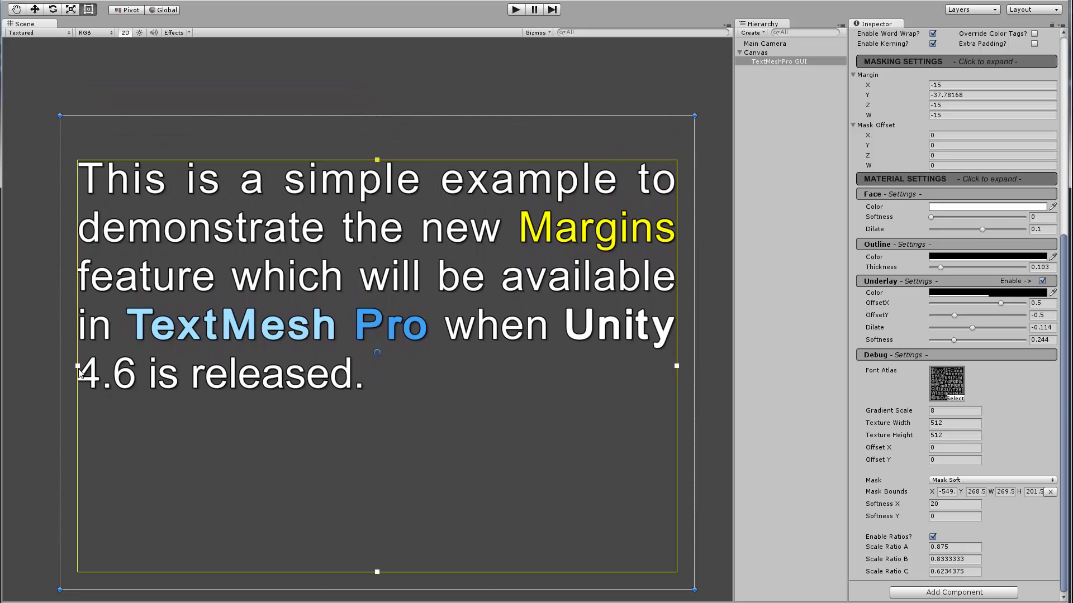
pyautogui.moveTo(79, 373); pyautogui.dragTo(103, 375)
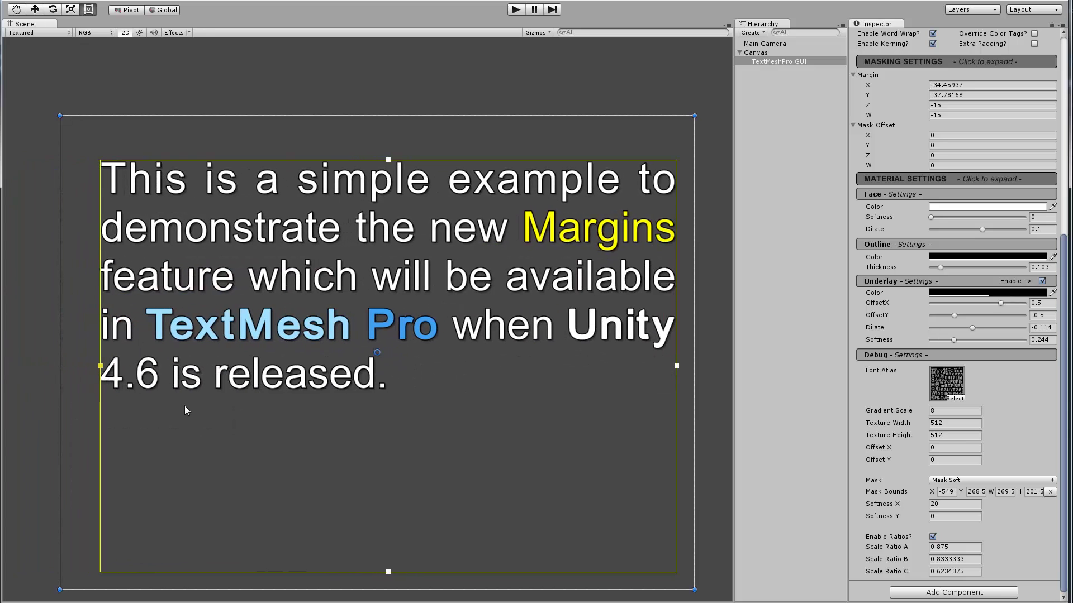